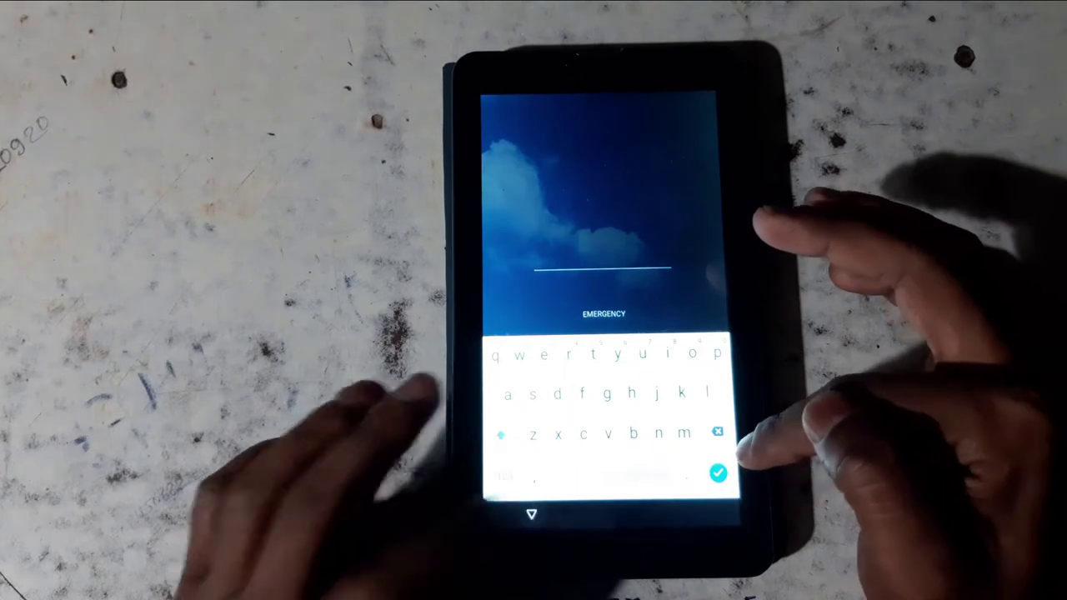
pyautogui.click(718, 472)
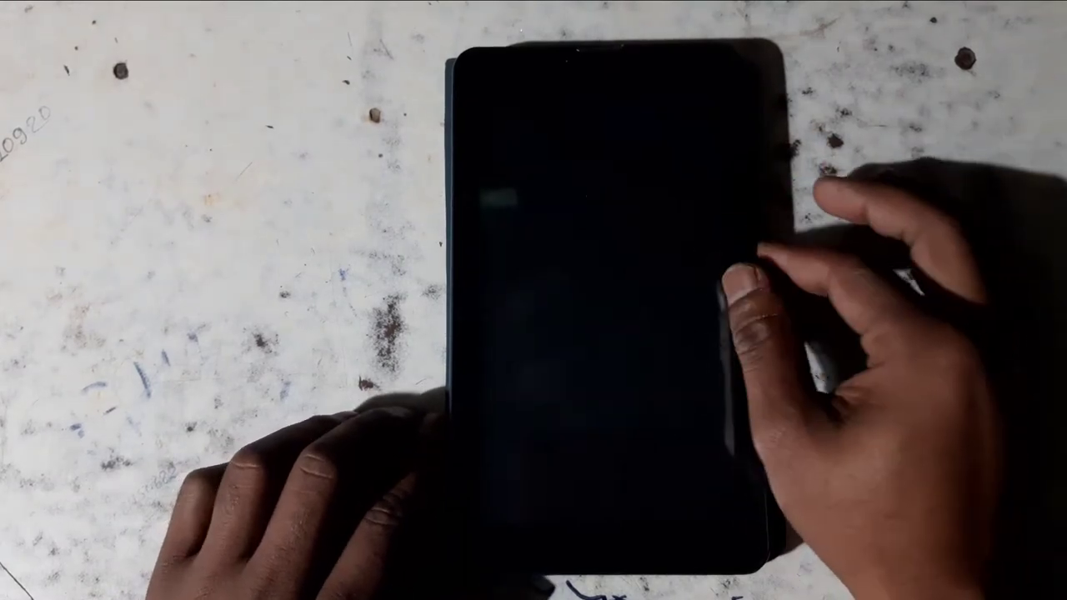
pyautogui.press('XF86PowerOff')
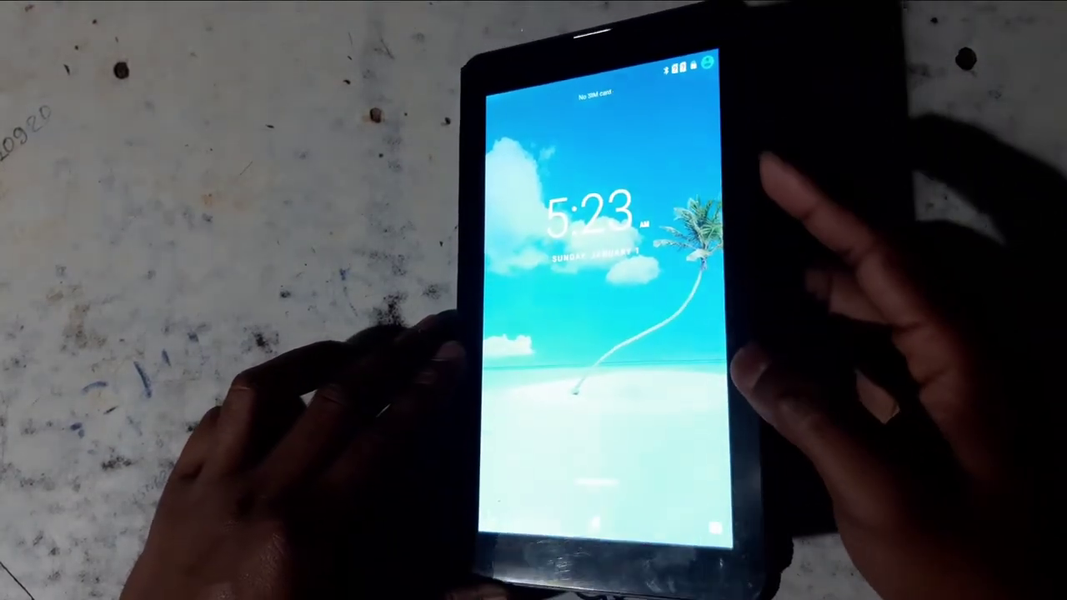
pyautogui.press('XF86PowerOff')
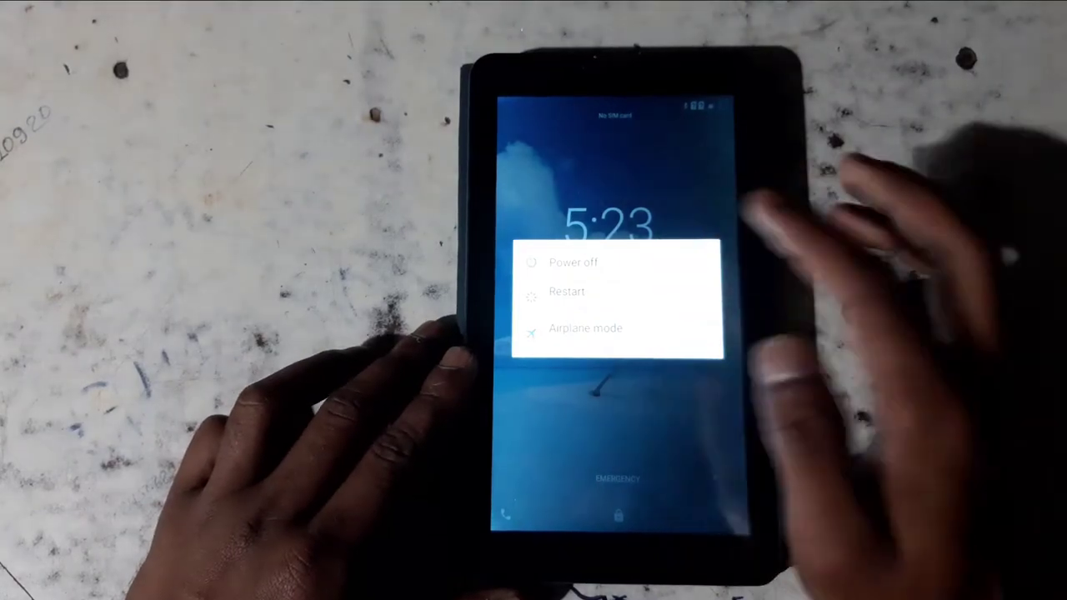
pyautogui.click(573, 261)
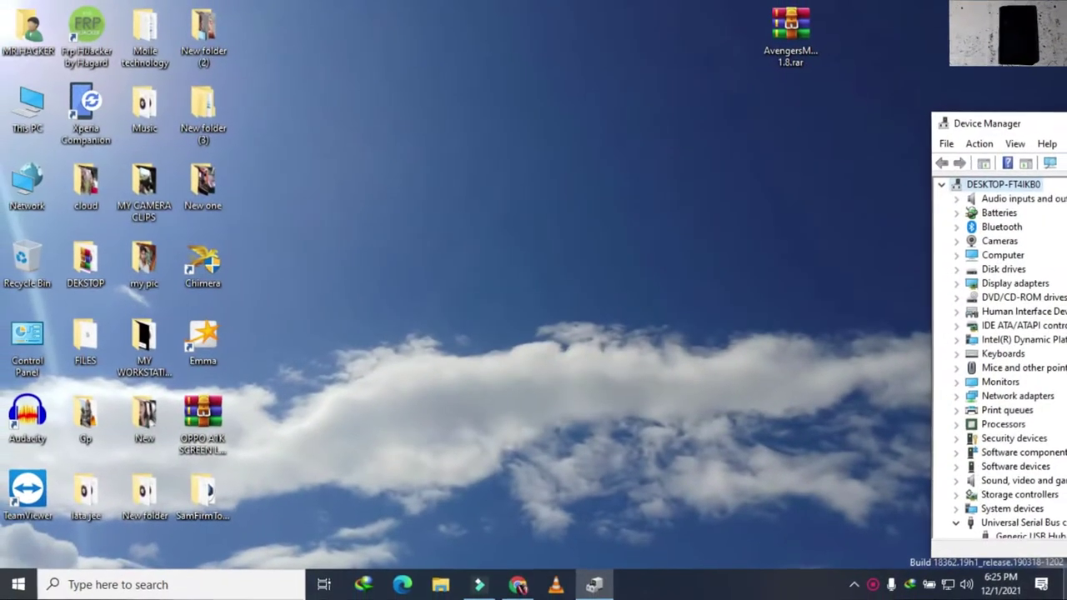
# - Copy the name of the AvengersMain 1.8.rar archive on the desktop without its extension
pyautogui.click(809, 50)
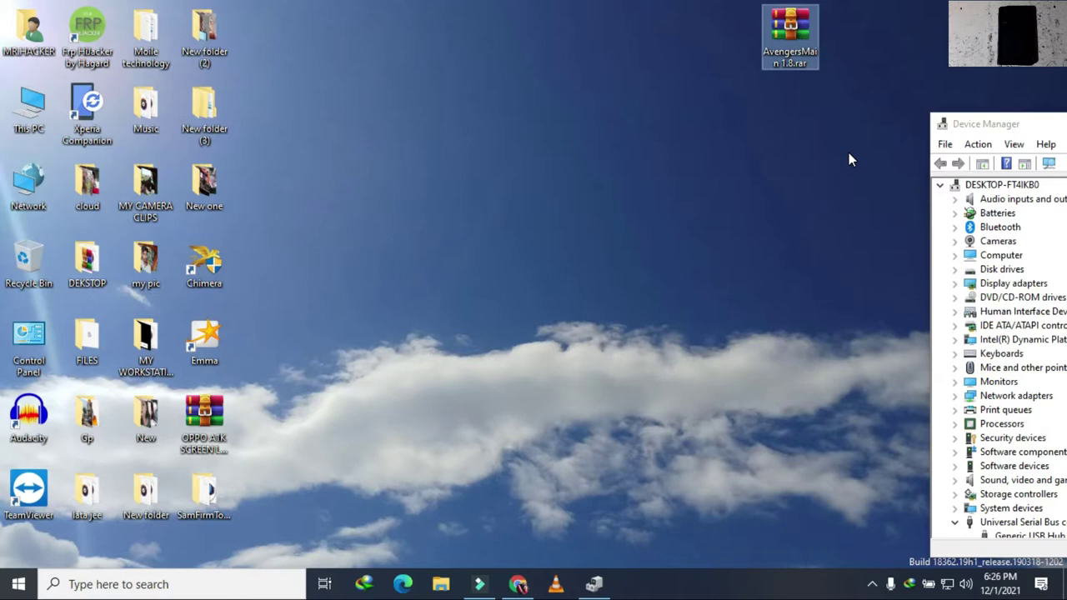
pyautogui.click(797, 63)
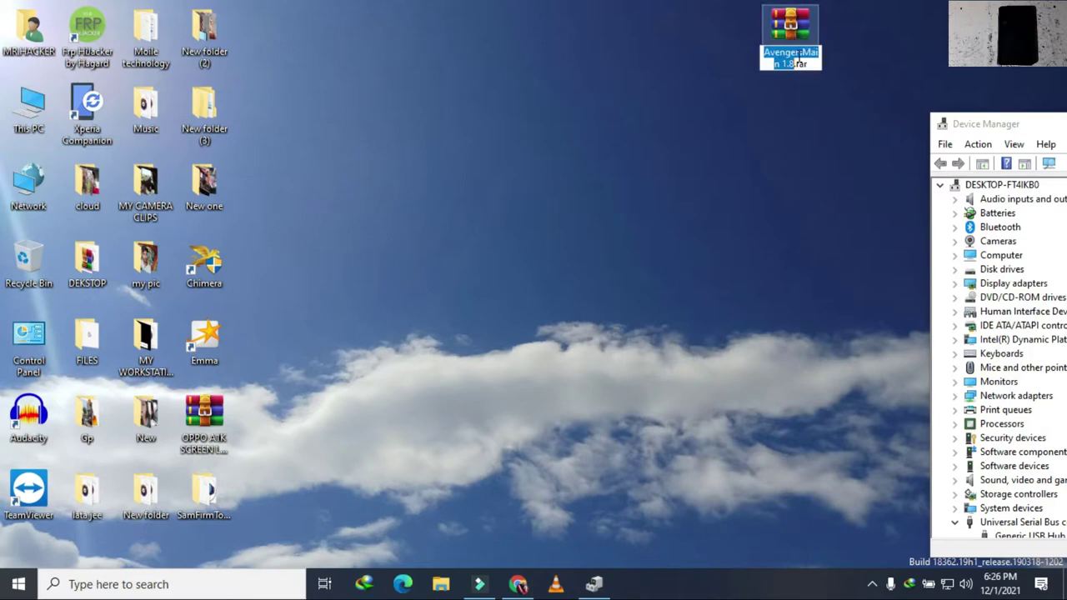
pyautogui.rightClick(797, 53)
pyautogui.click(838, 108)
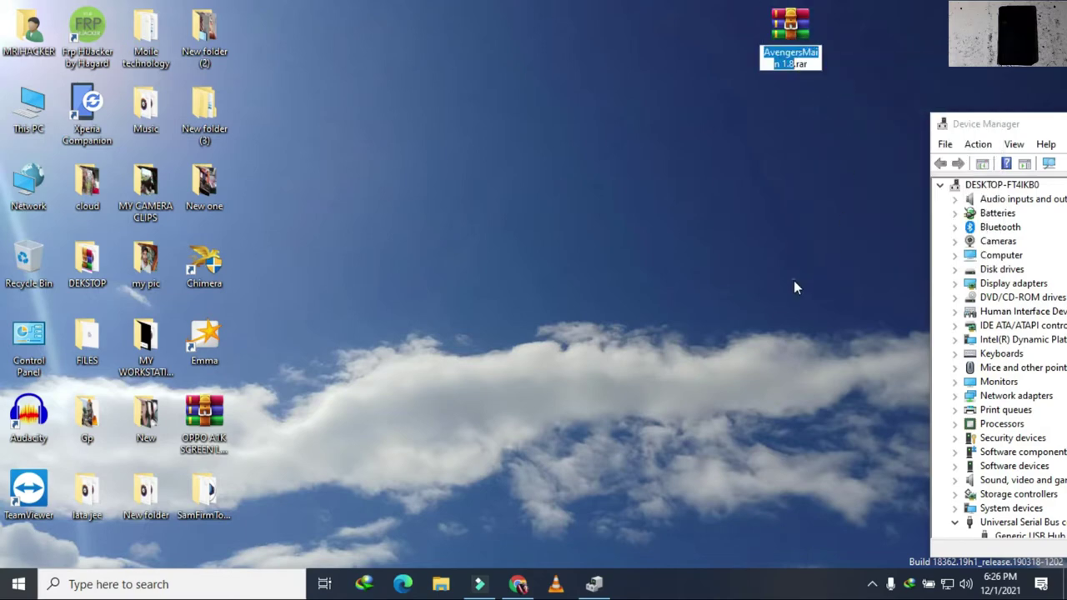
pyautogui.press('Return')
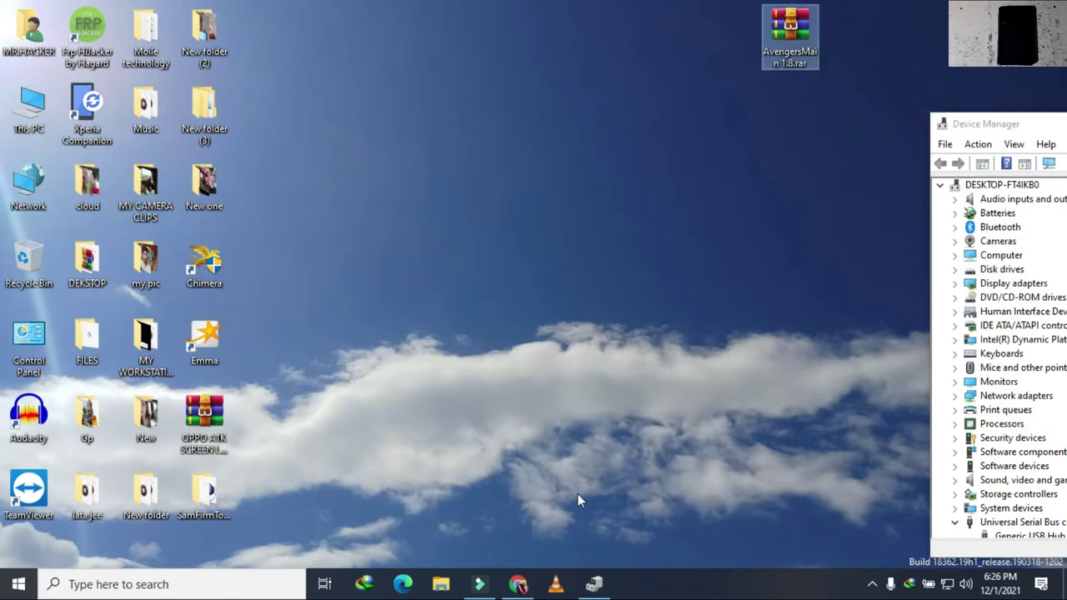
# - Switch to Chrome and search Google for the copied name AvengersMain 1.8
pyautogui.click(520, 584)
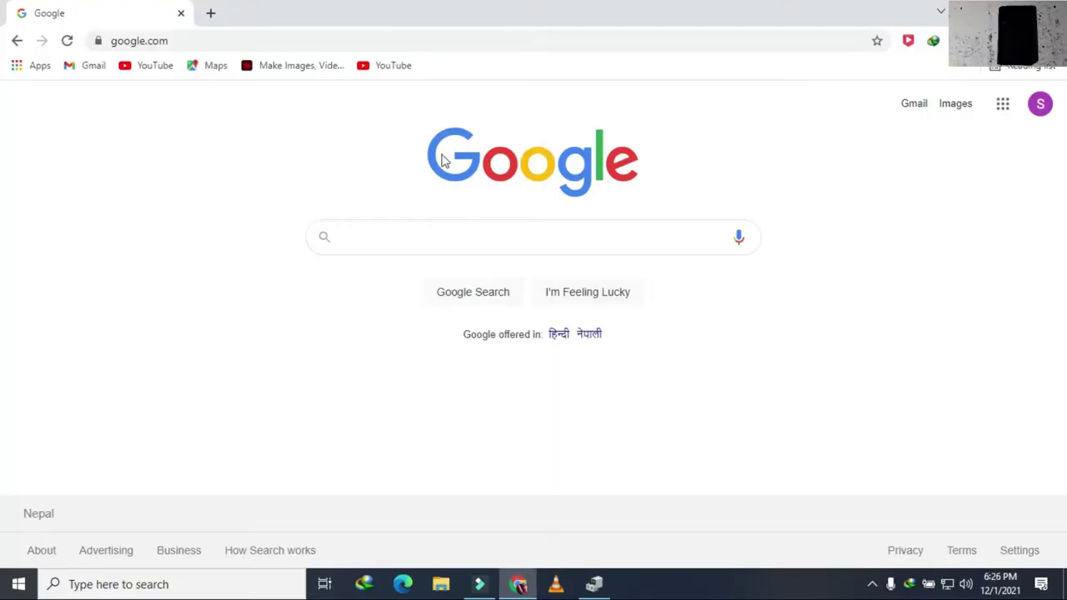
pyautogui.click(424, 235)
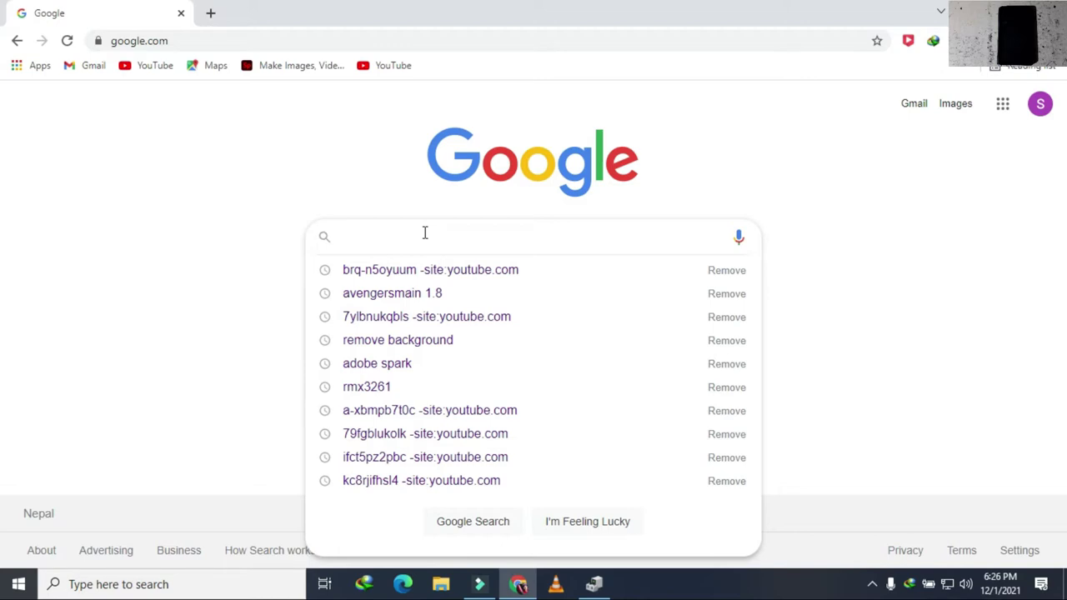
pyautogui.rightClick(425, 234)
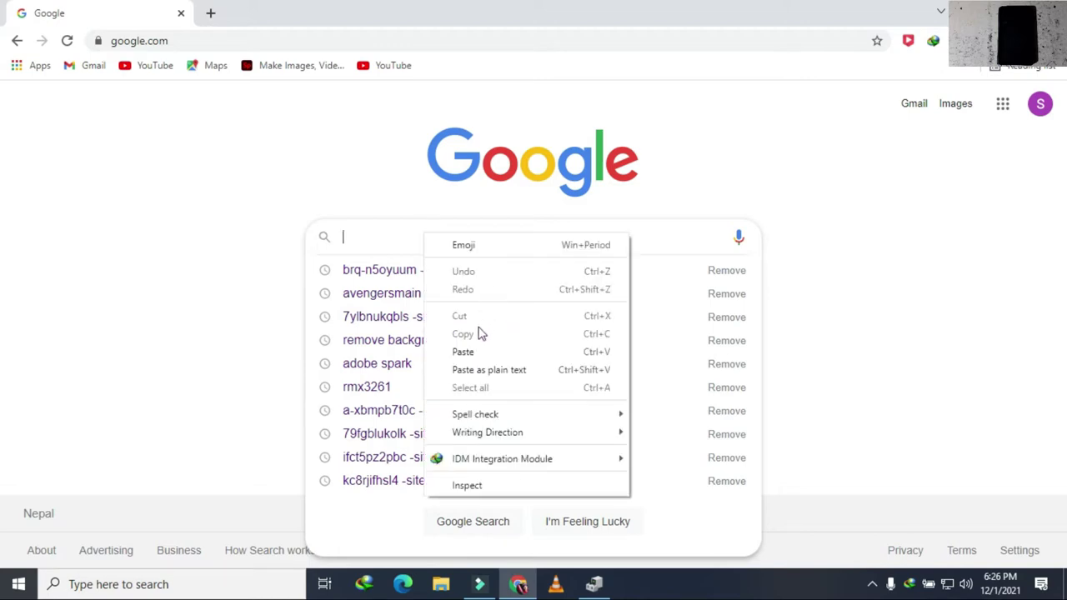
pyautogui.click(476, 362)
pyautogui.press('Return')
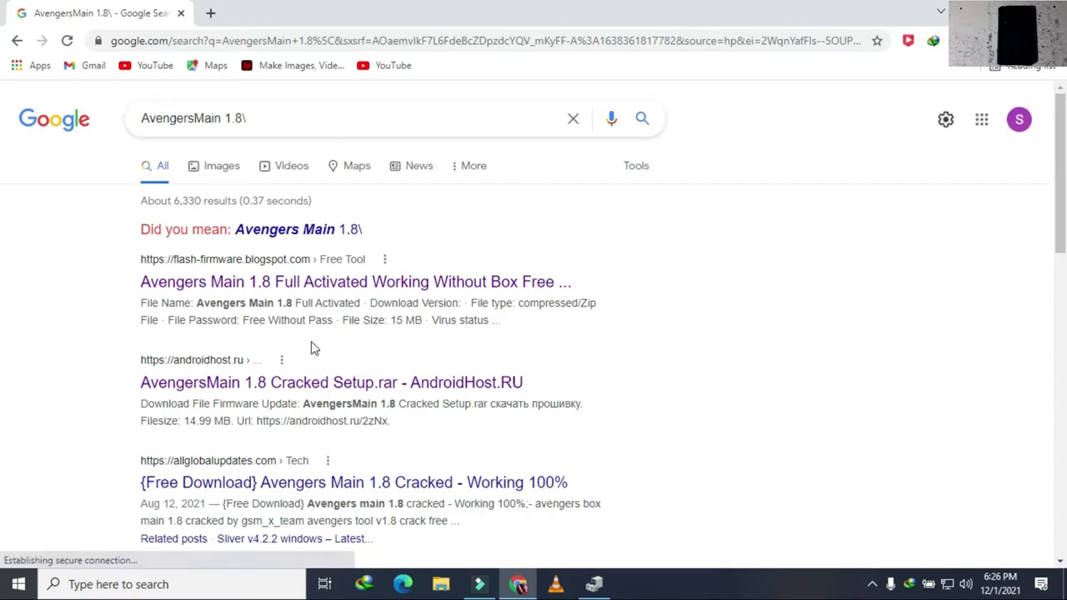
# - Open the AndroidHost.RU result for AvengersMain 1.8 Cracked Setup.rar in a new tab and switch to it
pyautogui.scroll(-2, 565, 356)
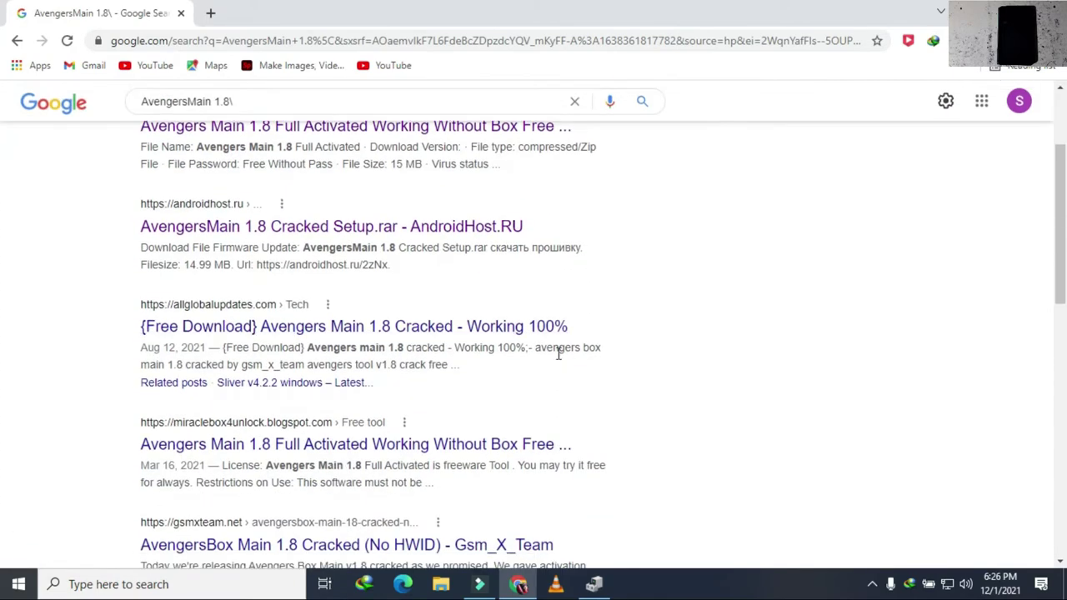
pyautogui.click(231, 230)
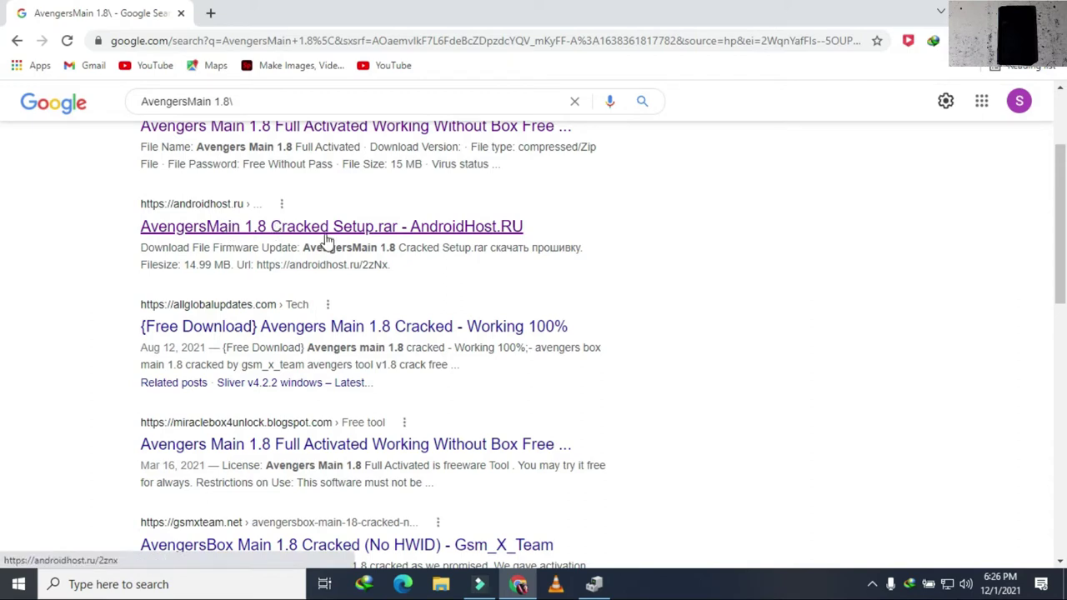
pyautogui.rightClick(277, 224)
pyautogui.click(304, 234)
pyautogui.click(283, 10)
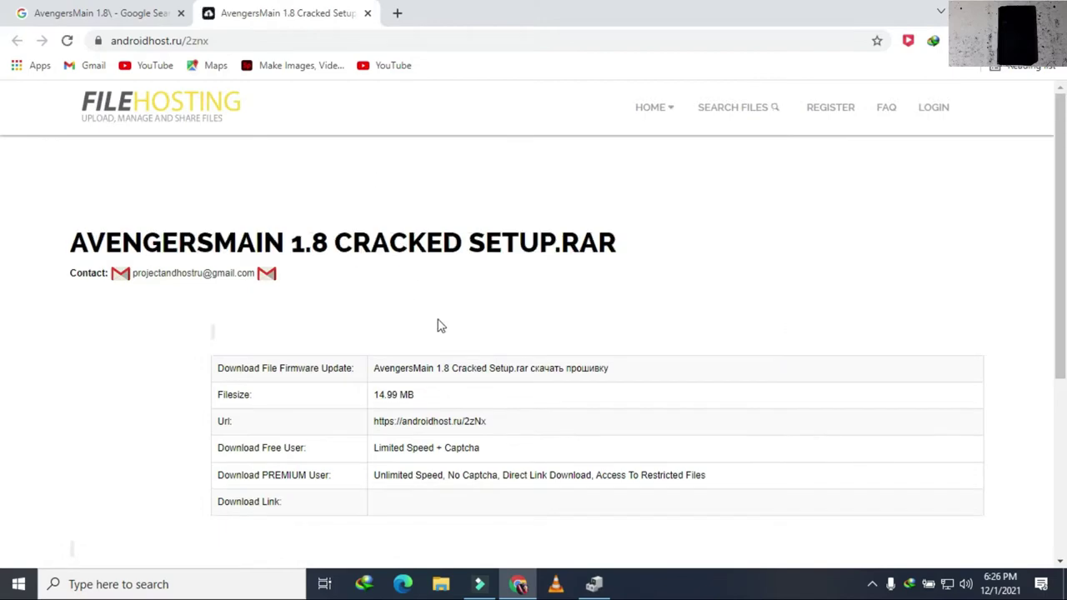
# - Follow the download link for AvengersMain 1.8 Cracked Setup.rar on its file hosting page
pyautogui.scroll(-2, 450, 350)
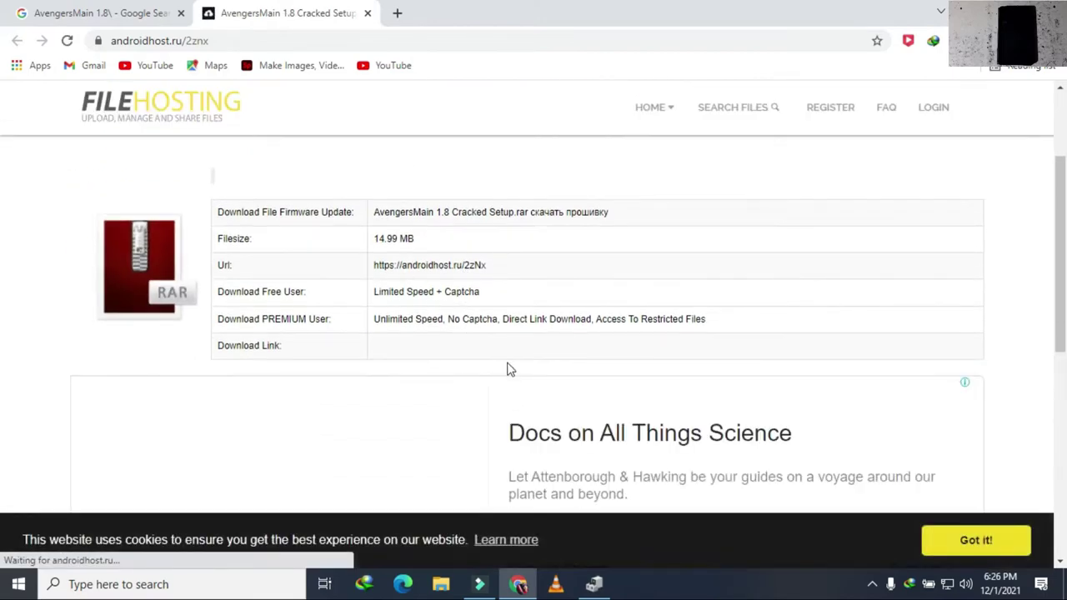
pyautogui.scroll(-5, 684, 417)
pyautogui.scroll(5, 723, 350)
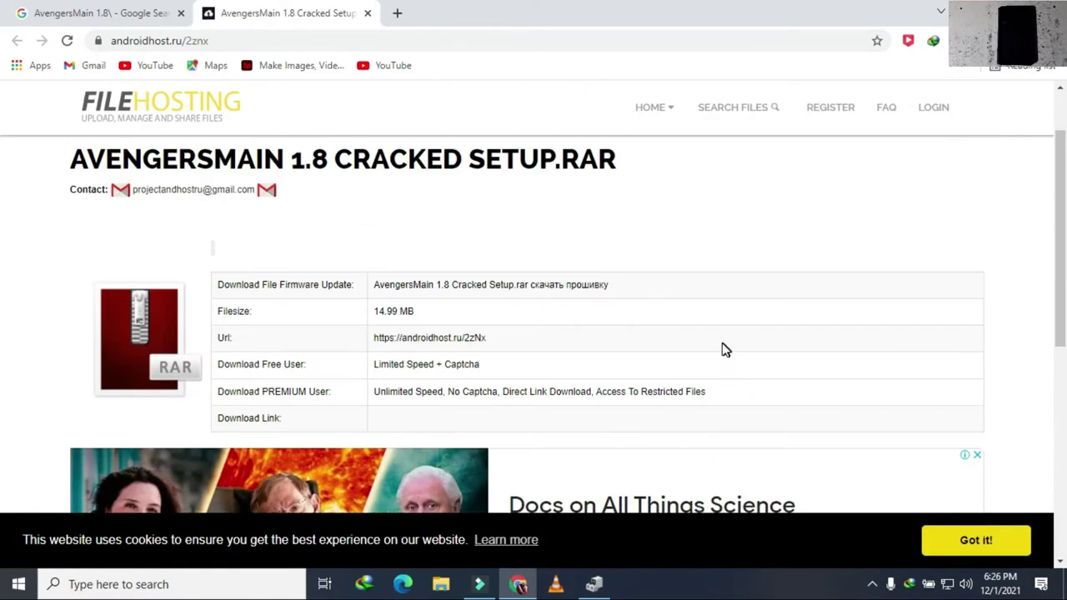
pyautogui.scroll(-1, 659, 375)
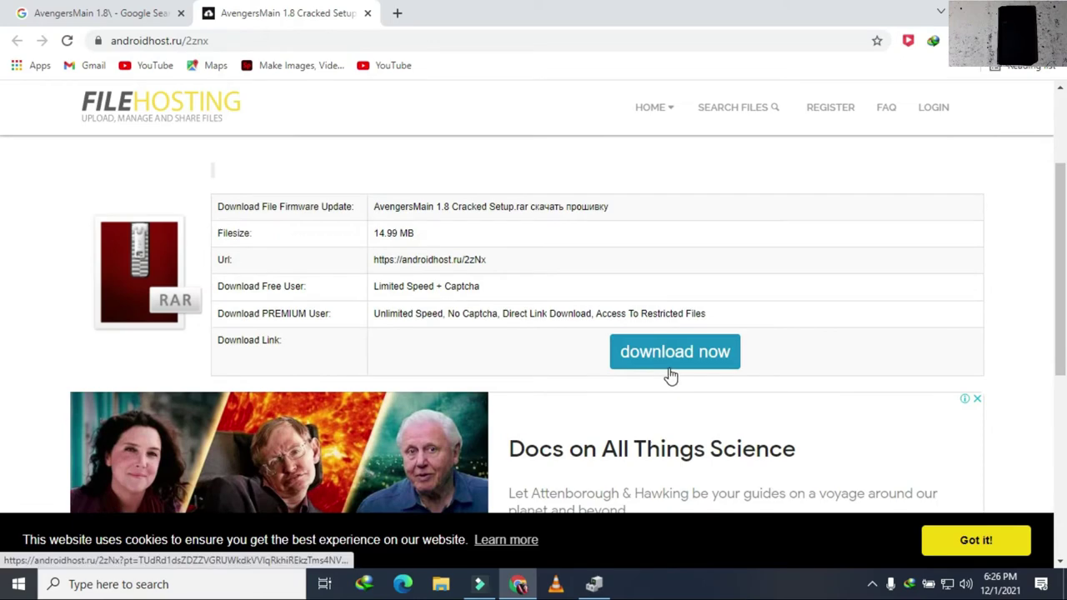
pyautogui.click(670, 372)
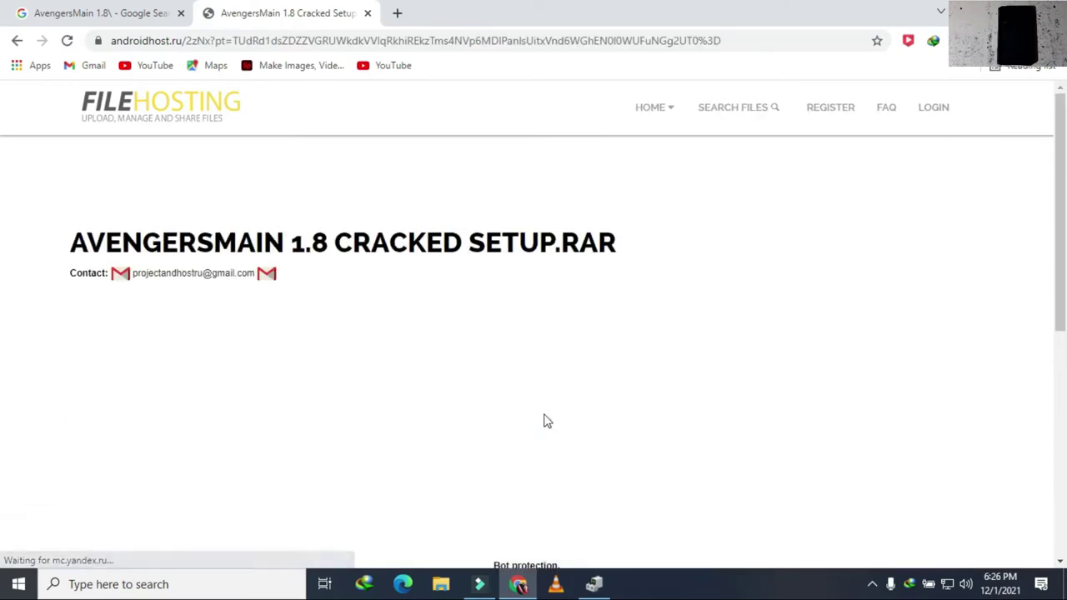
# - Complete the reCAPTCHA on the download page by selecting all crosswalk images and verifying
pyautogui.scroll(-2, 617, 345)
pyautogui.scroll(-2, 617, 345)
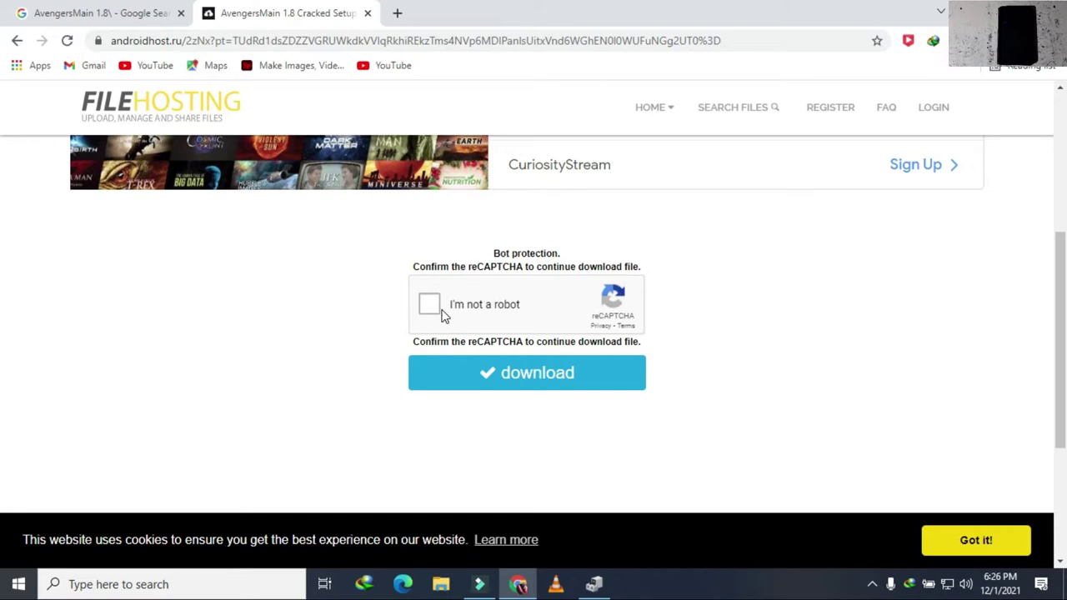
pyautogui.click(442, 308)
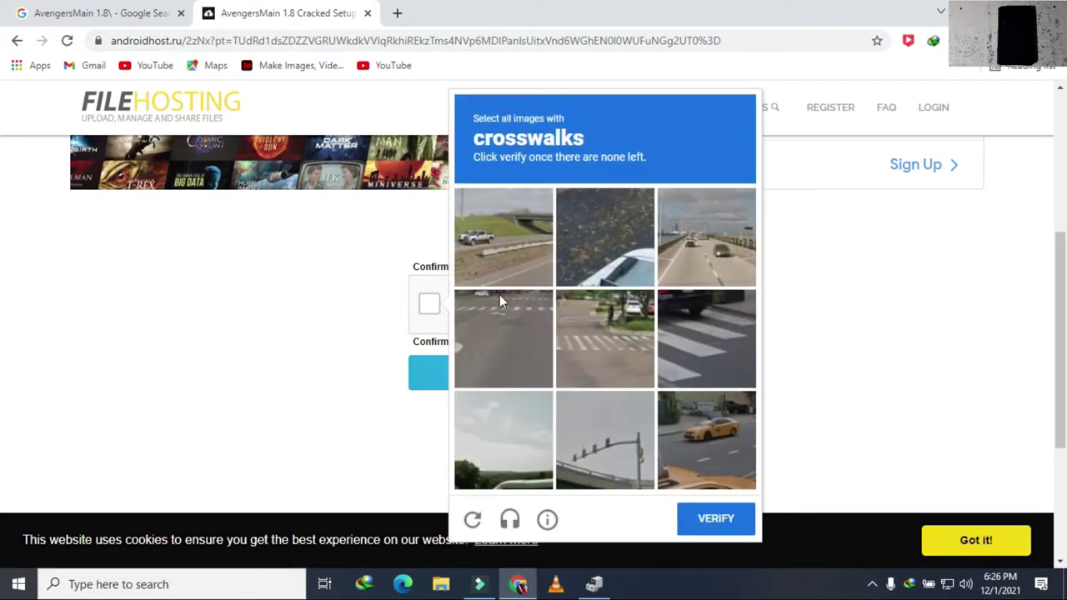
pyautogui.click(550, 337)
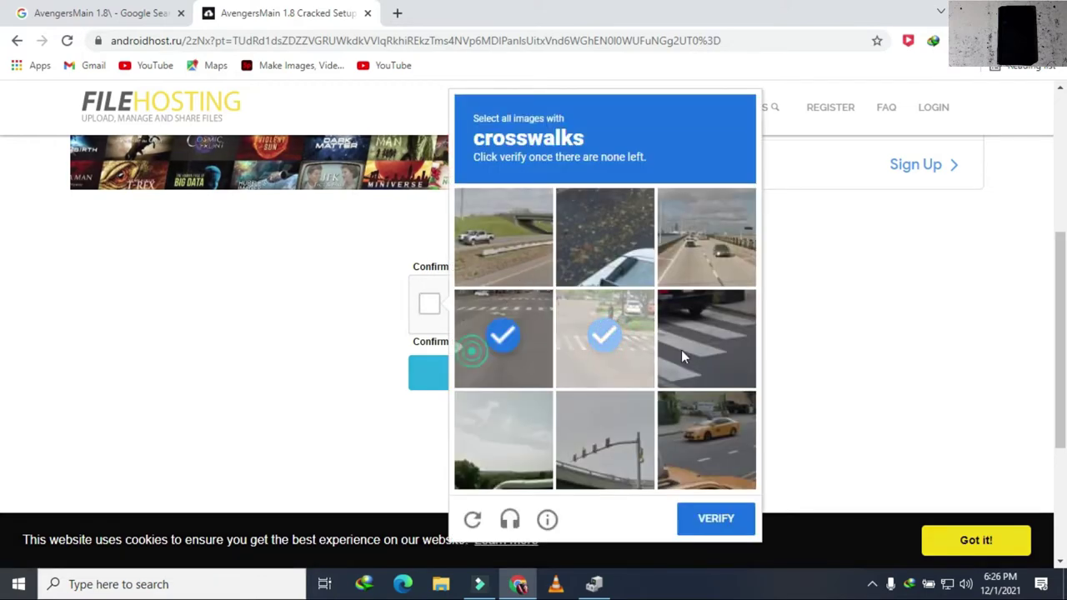
pyautogui.click(701, 341)
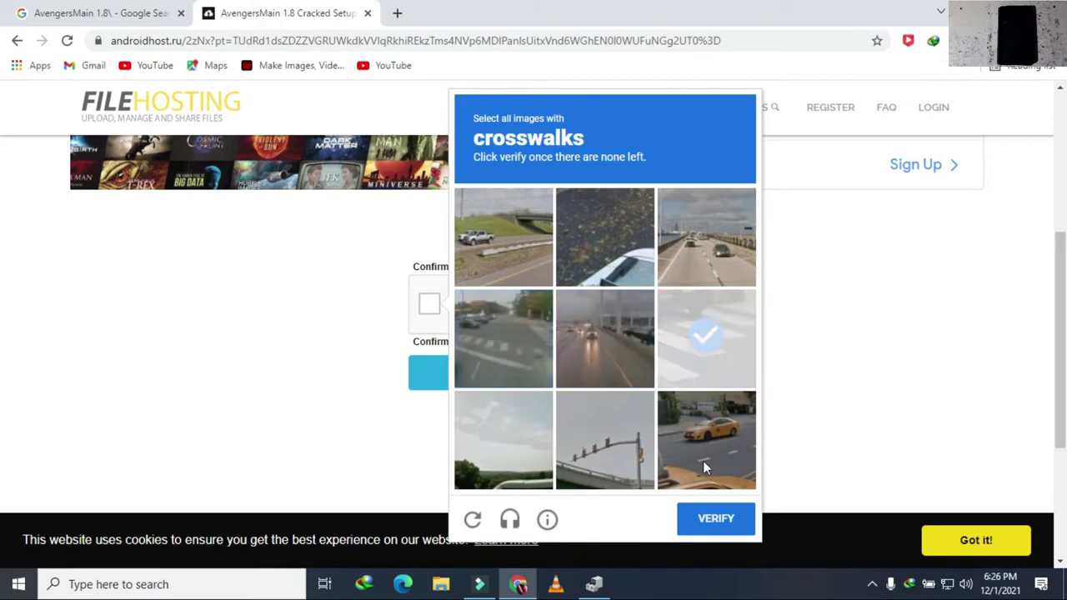
pyautogui.click(523, 360)
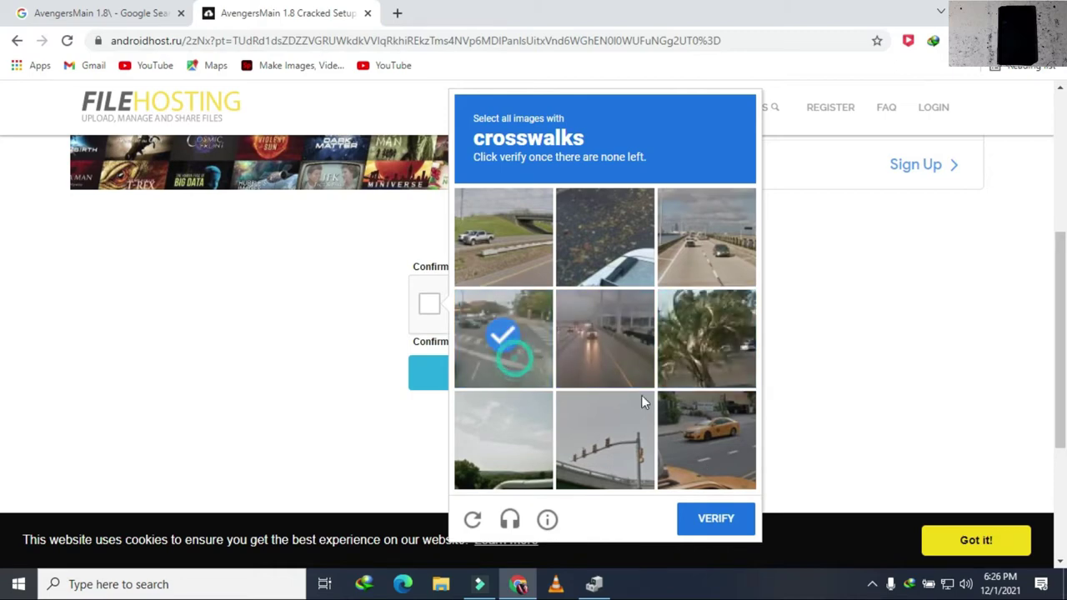
pyautogui.click(725, 519)
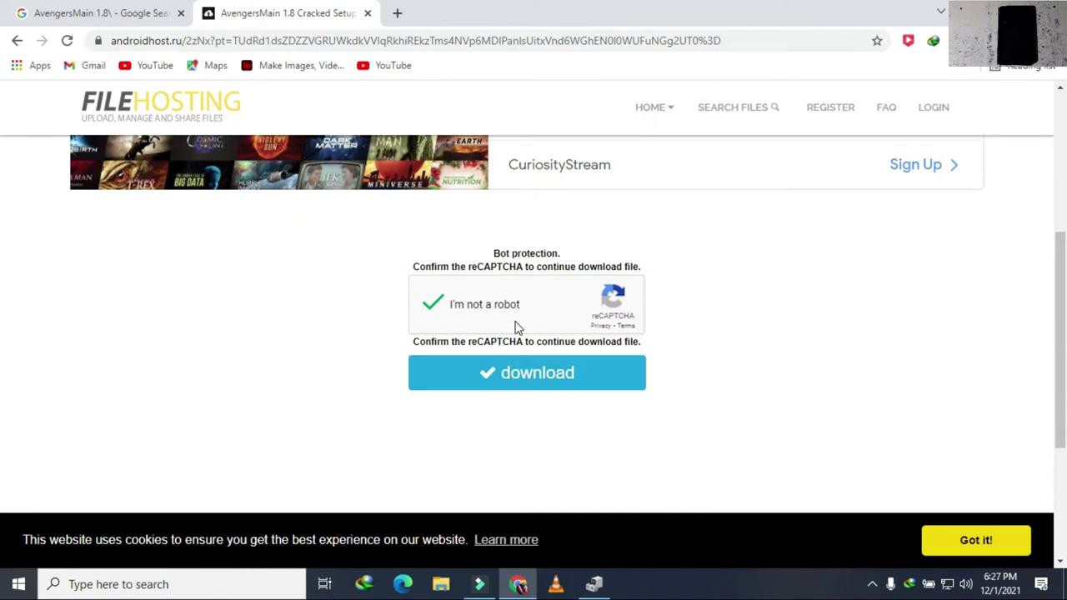
# - Request the AvengersMain 1.8 Cracked Setup.rar download, cancel the download dialog and return to the desktop
pyautogui.click(531, 379)
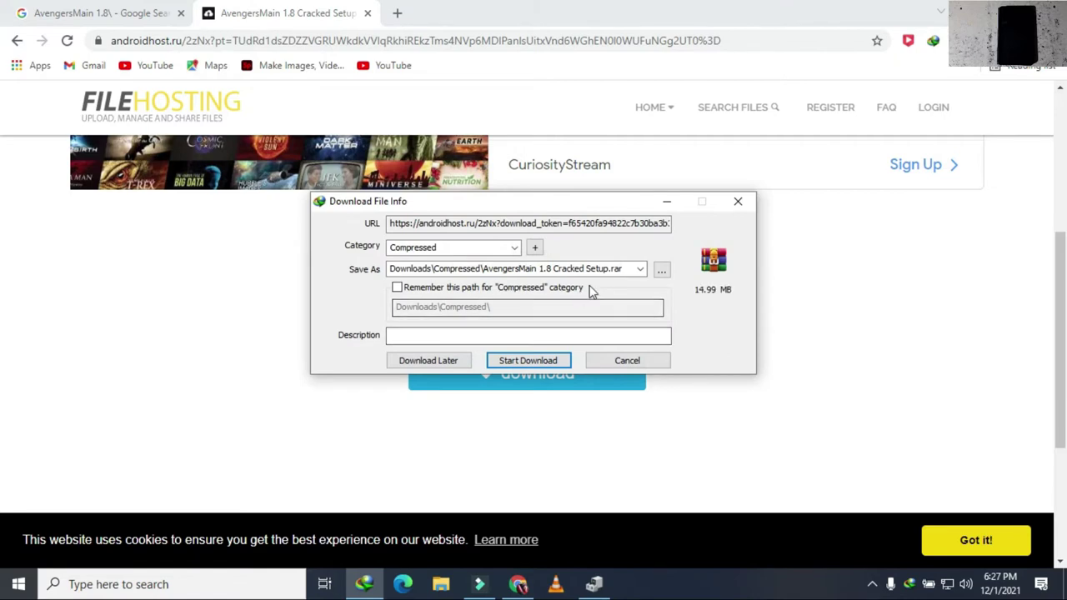
pyautogui.click(617, 361)
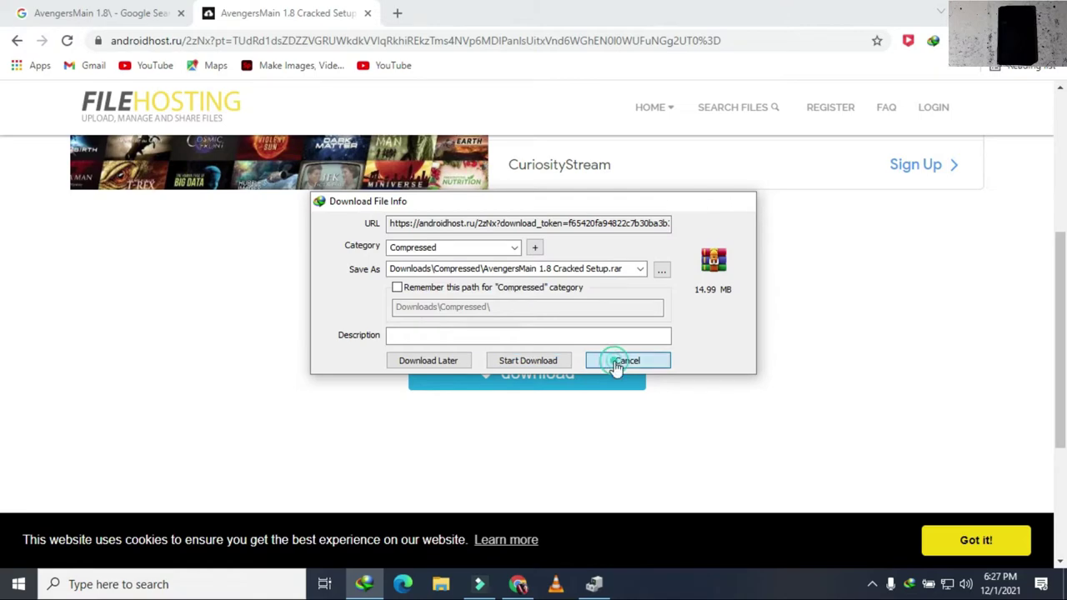
pyautogui.click(572, 362)
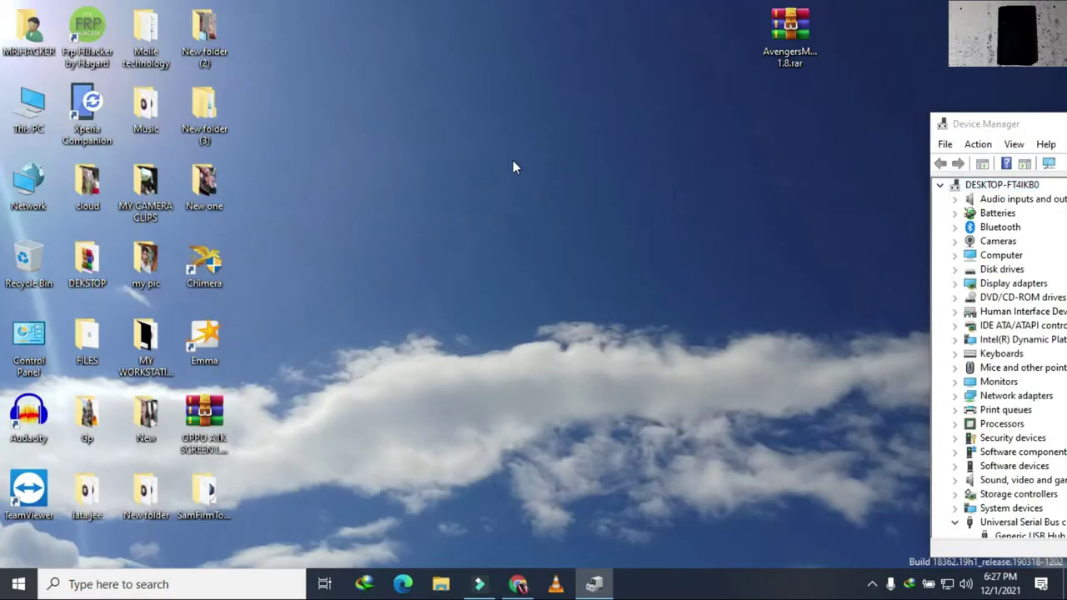
pyautogui.rightClick(513, 167)
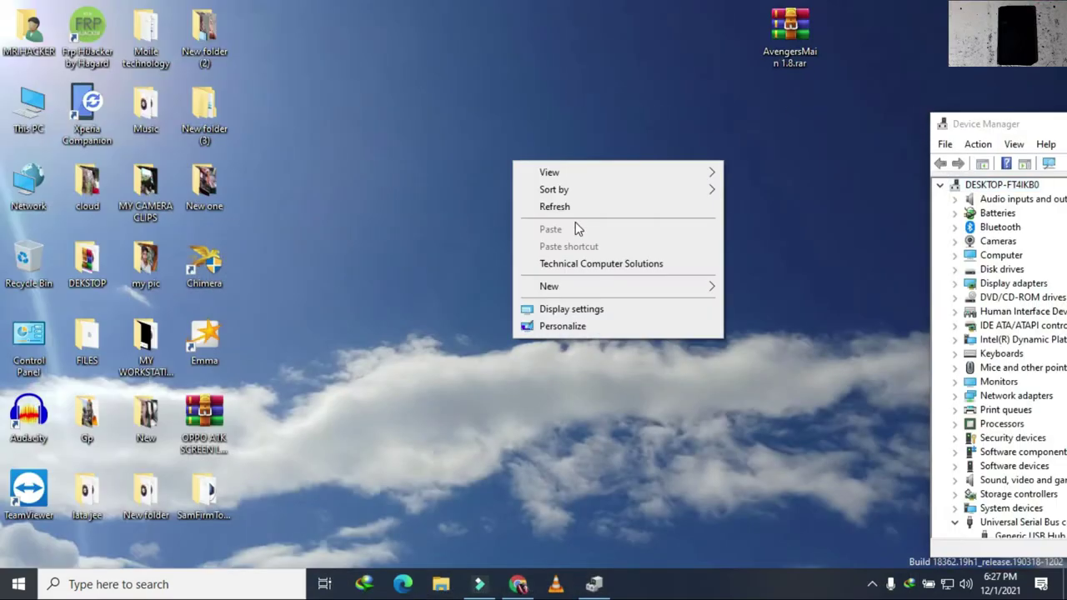
pyautogui.rightClick(576, 210)
pyautogui.click(632, 260)
pyautogui.click(796, 42)
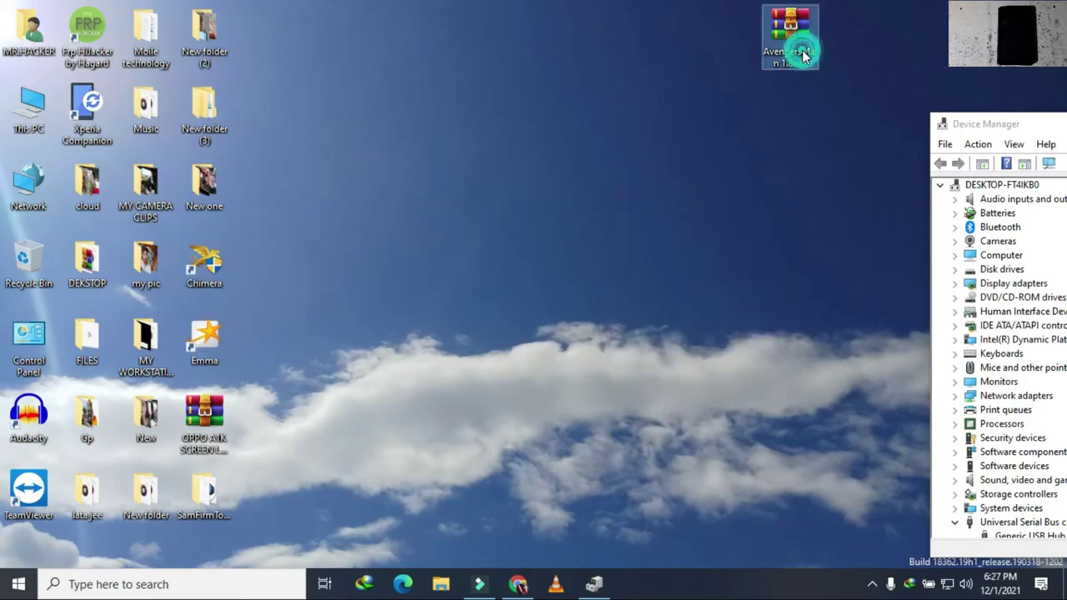
# - Open the Windows Security overview from the notification area and move its window aside on the desktop
pyautogui.click(872, 583)
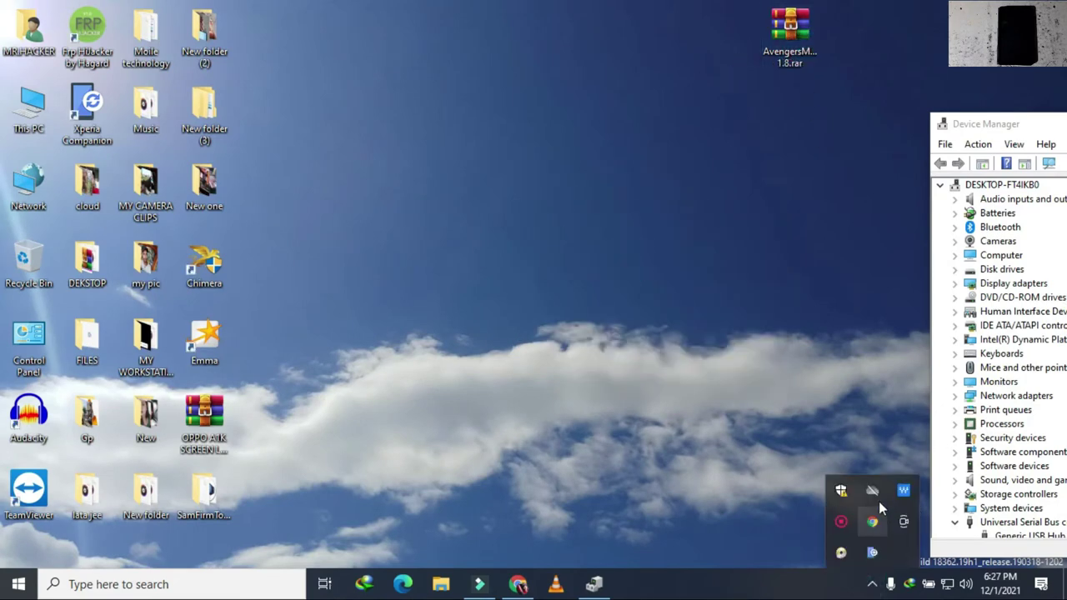
pyautogui.click(842, 492)
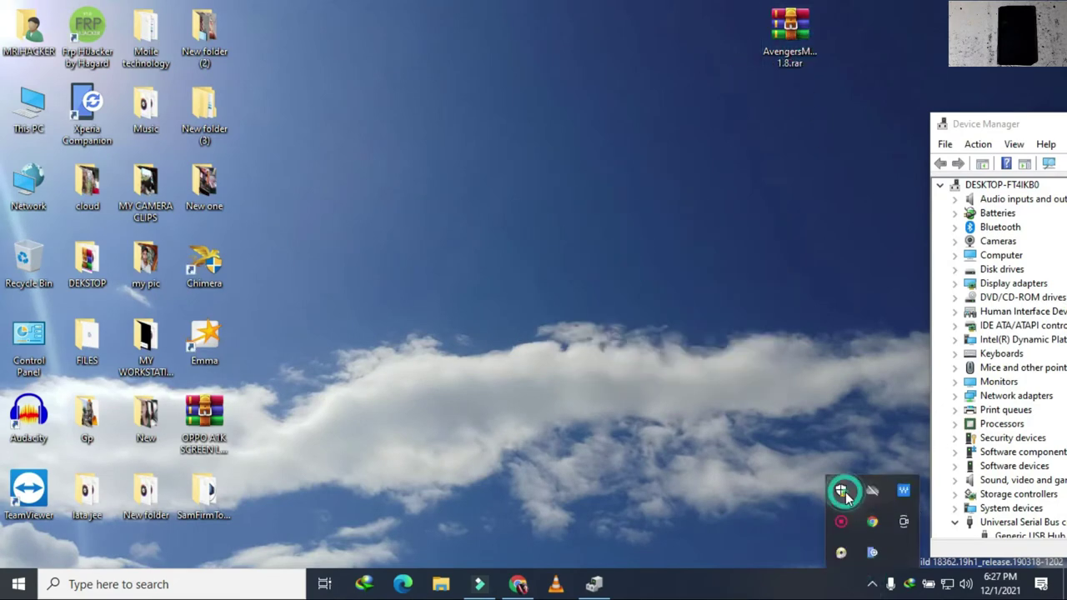
pyautogui.click(844, 311)
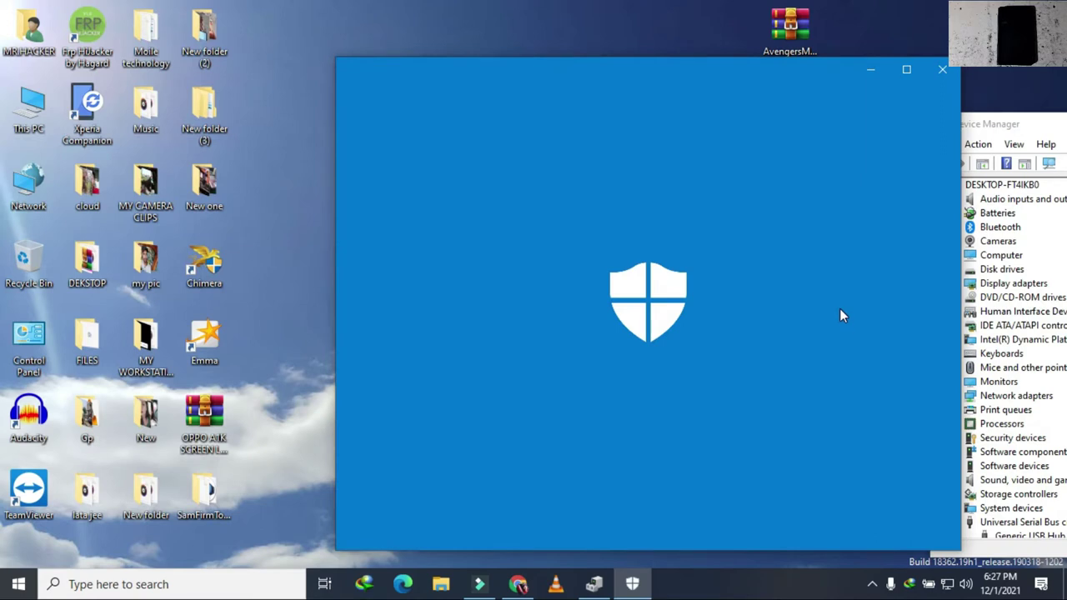
pyautogui.click(762, 75)
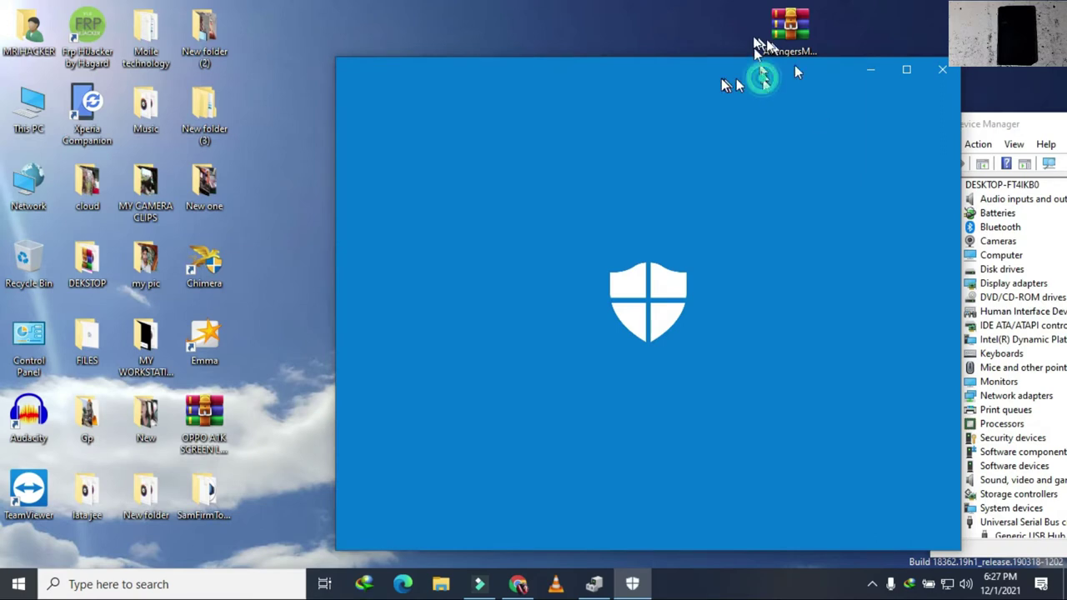
pyautogui.rightClick(657, 2)
pyautogui.click(688, 48)
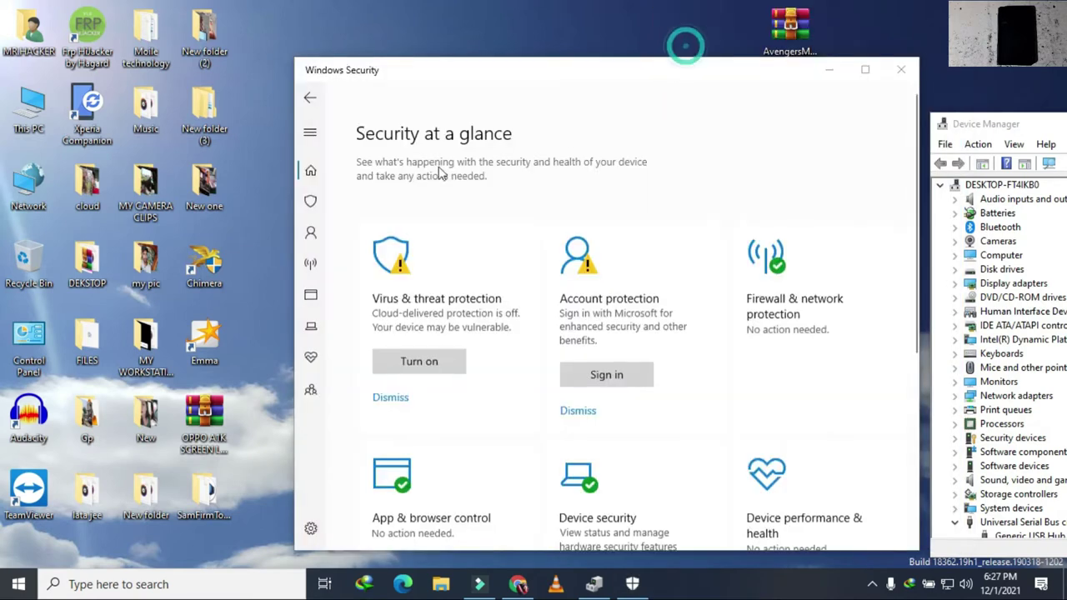
# - Turn off Real-time protection in the Virus & threat protection settings and close Windows Security
pyautogui.click(446, 296)
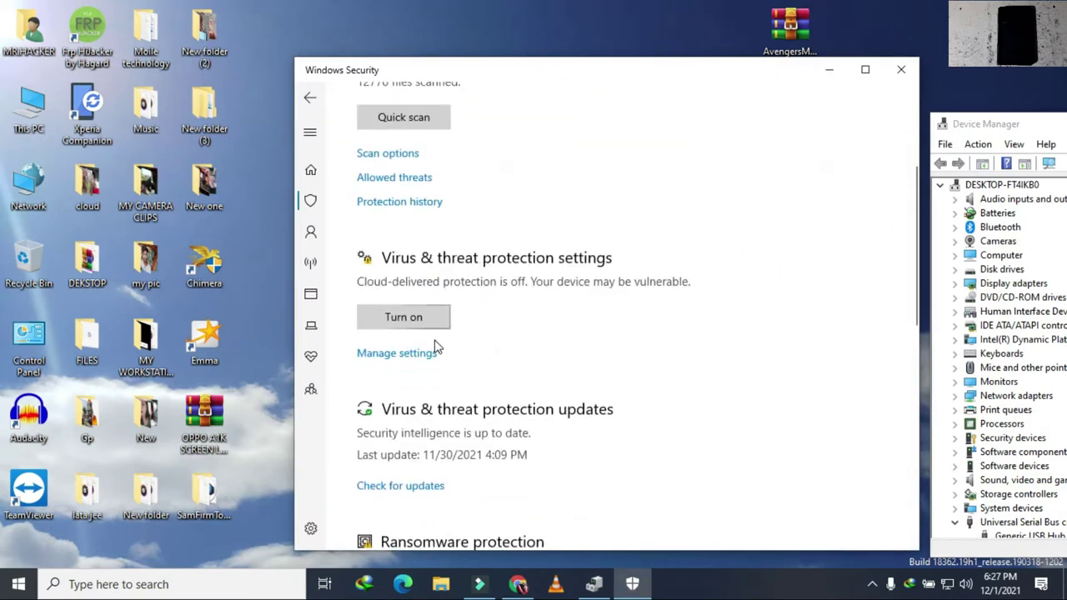
pyautogui.click(423, 355)
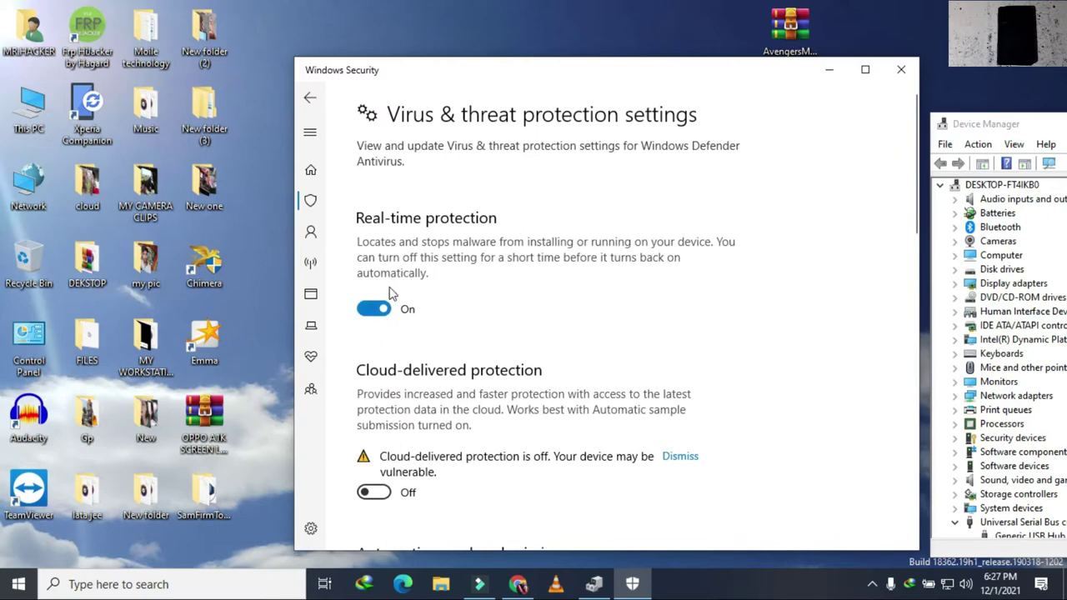
pyautogui.click(386, 310)
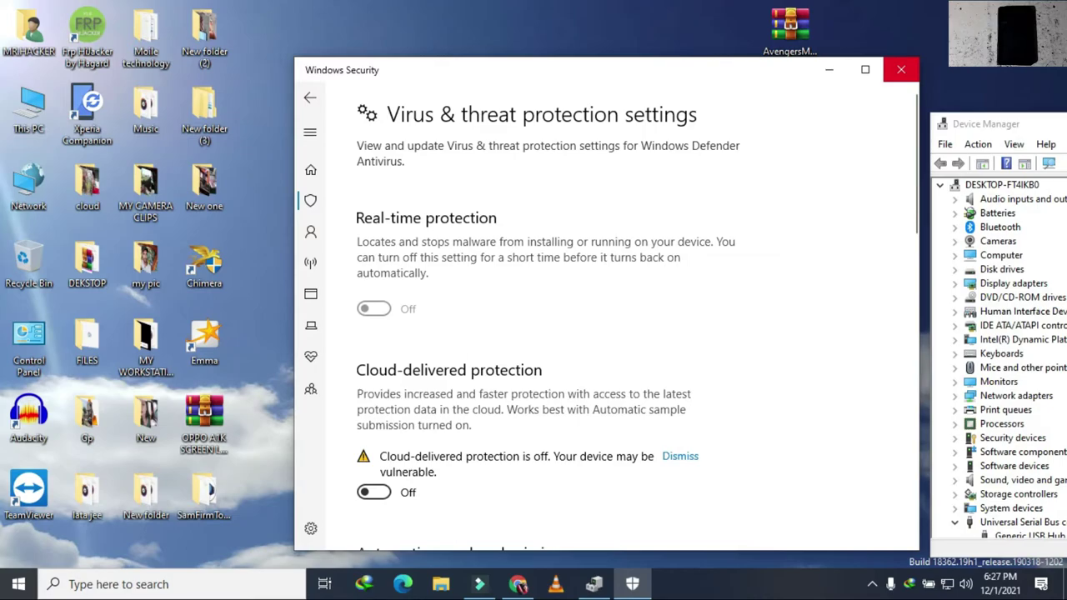
pyautogui.click(903, 69)
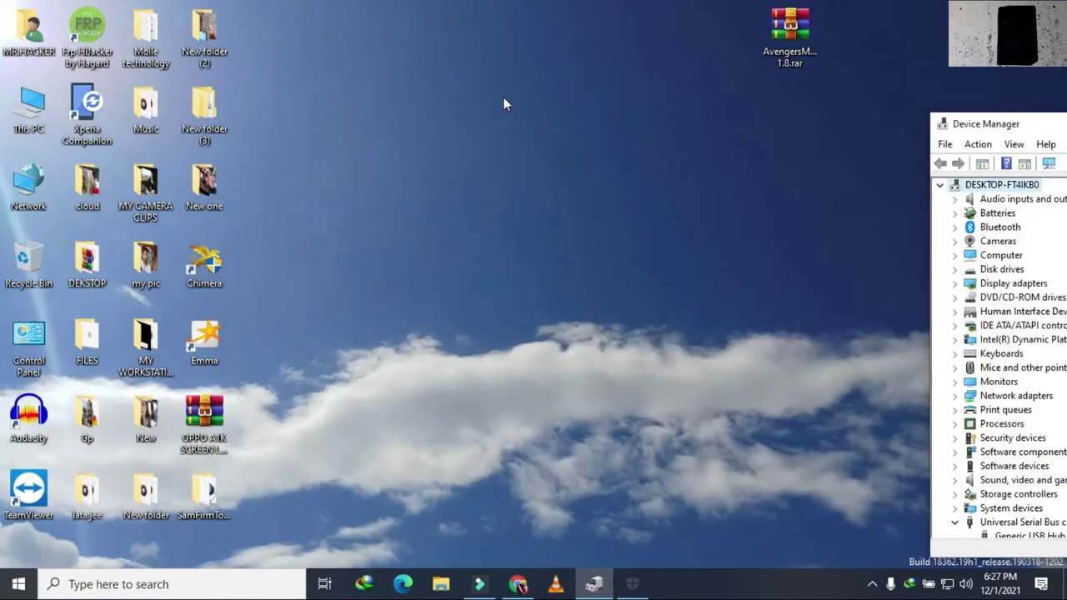
# - Refresh the desktop and extract AvengersMain 1.8.rar into its own AvengersMain 1.8 folder
pyautogui.rightClick(503, 104)
pyautogui.click(583, 143)
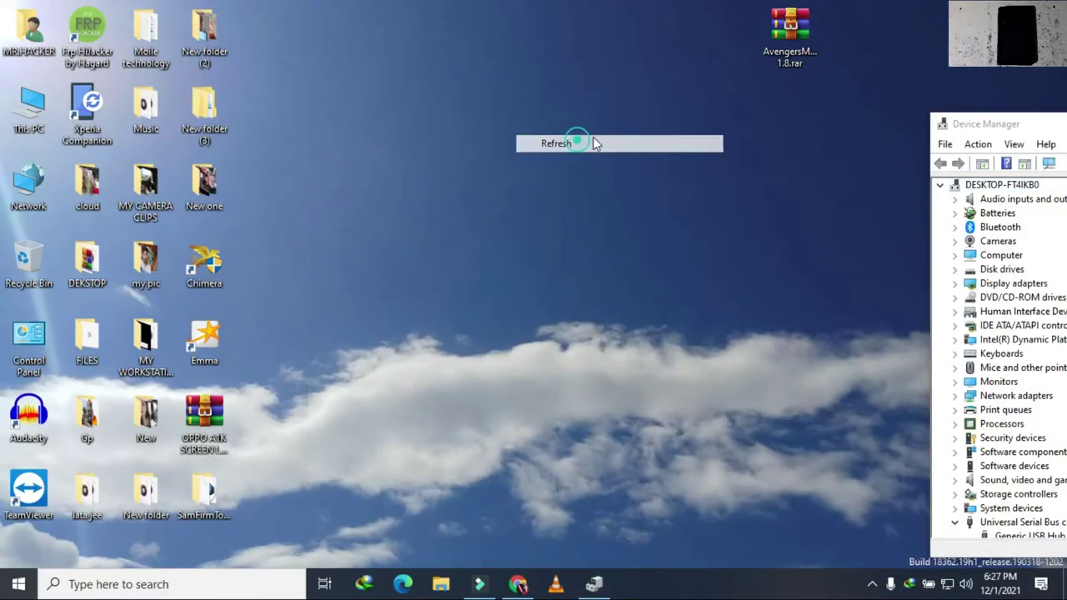
pyautogui.rightClick(785, 34)
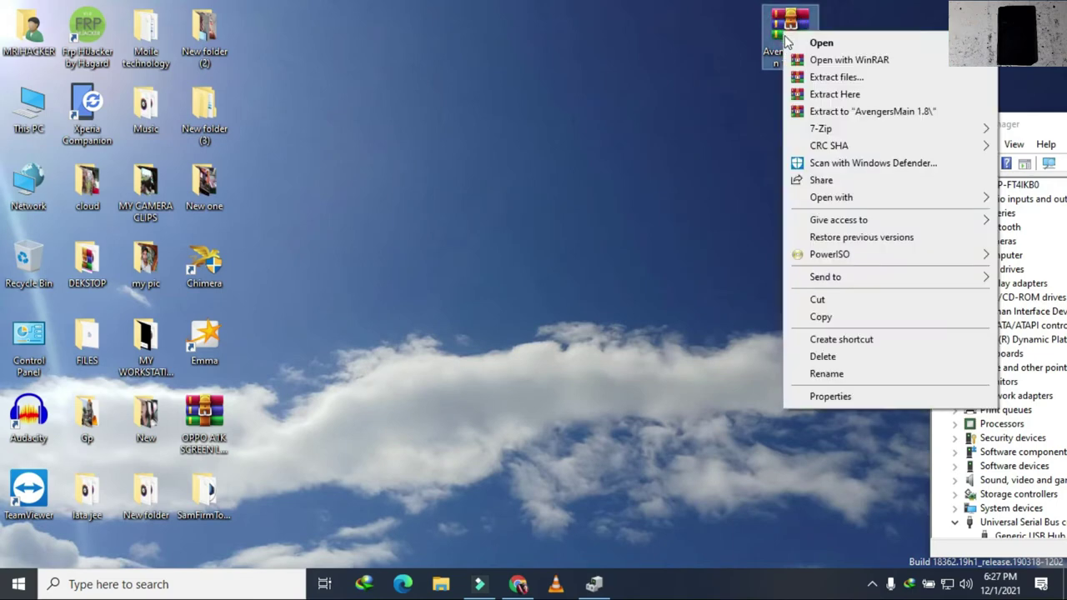
pyautogui.click(822, 113)
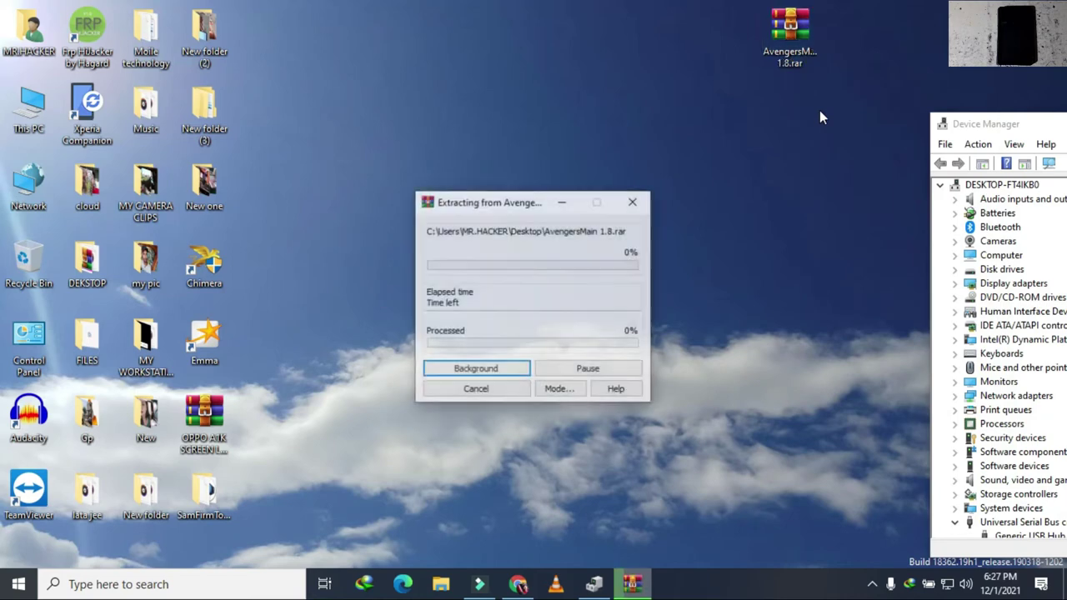
# - Open the extracted AvengersMain 1.8 folder and its subfolder, and run AvengersMain 1.8.exe
pyautogui.doubleClick(275, 34)
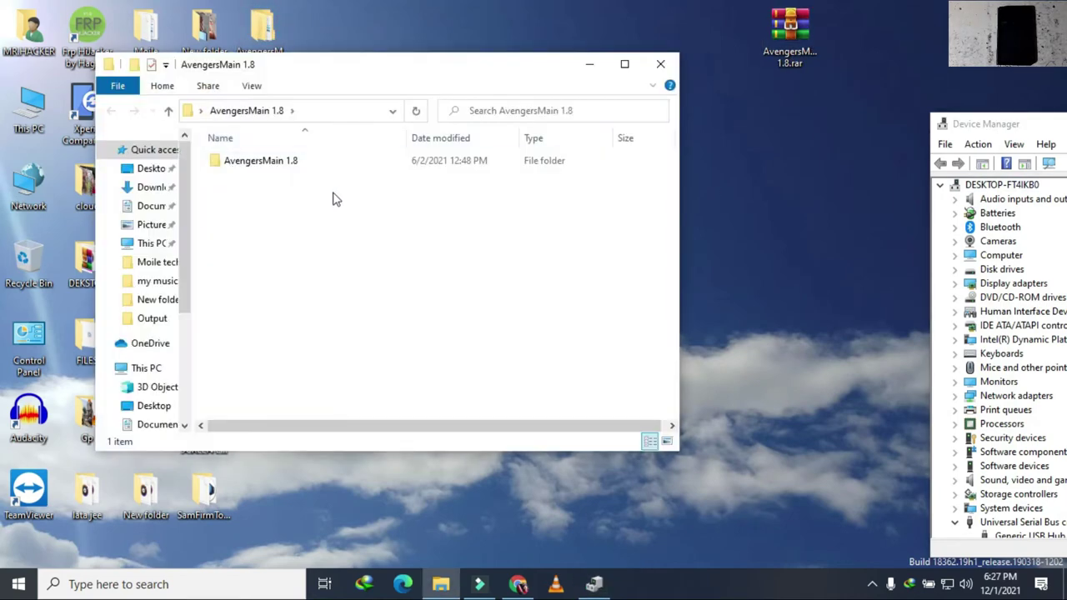
pyautogui.doubleClick(298, 162)
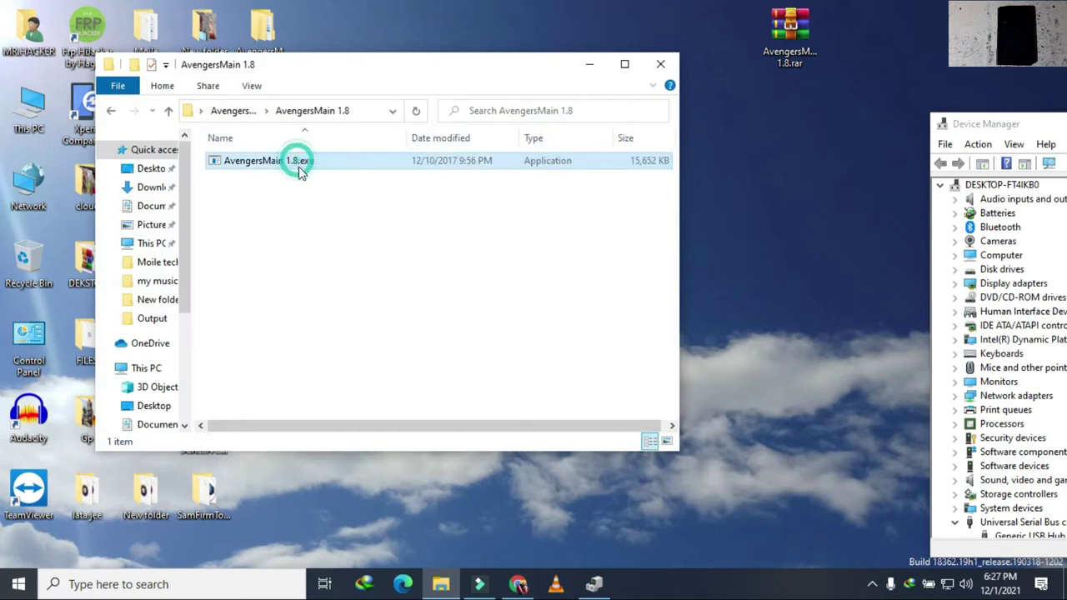
pyautogui.click(299, 163)
pyautogui.click(299, 163)
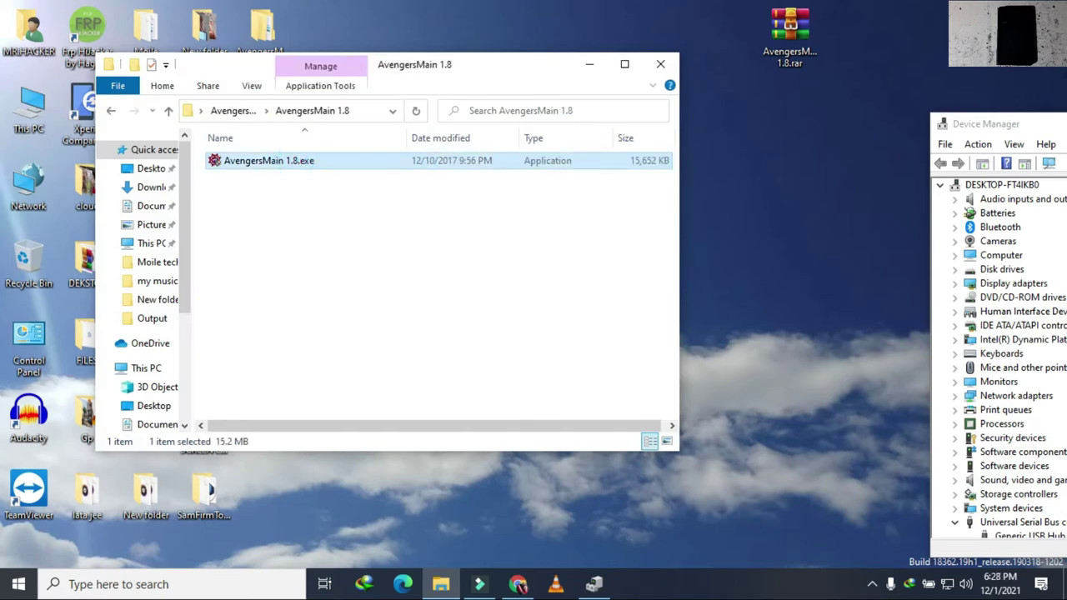
pyautogui.press('Return')
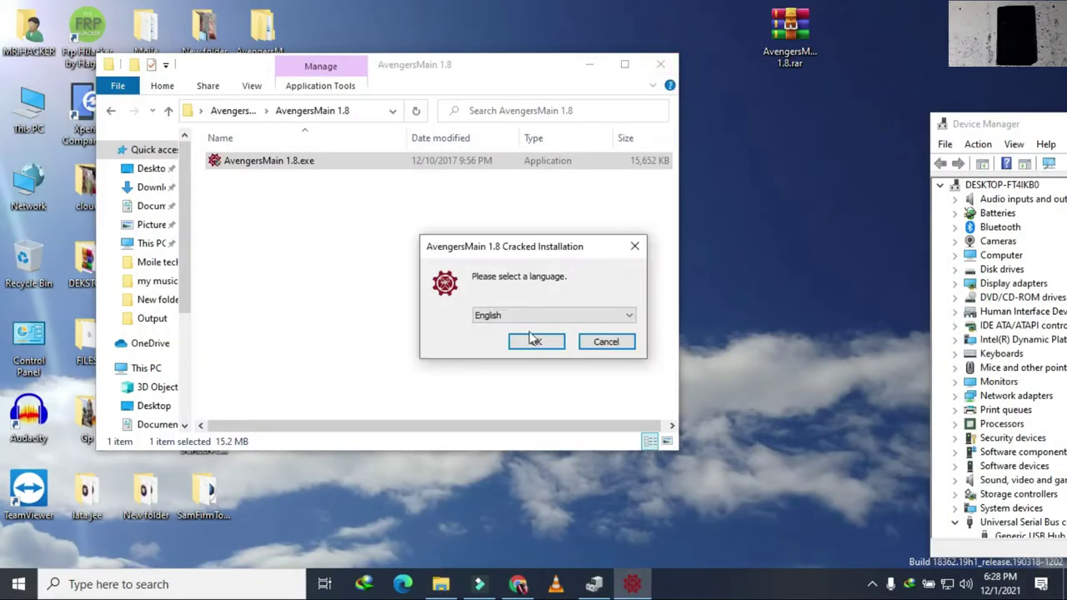
# - Install AvengersMain in English to C:\Gsm_X_Team\AvengersMain with a desktop icon
pyautogui.click(532, 344)
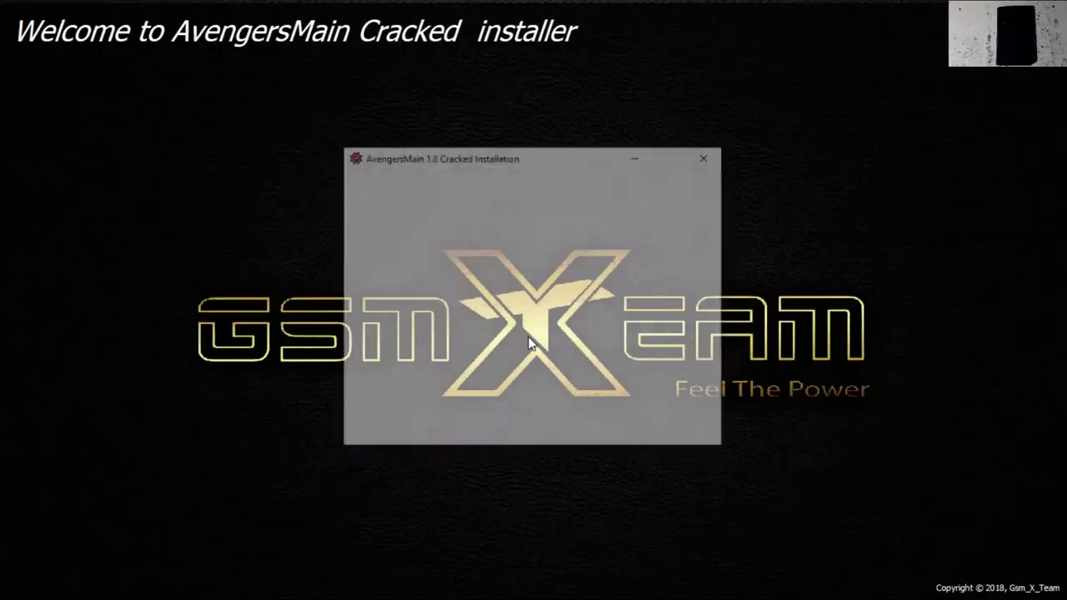
pyautogui.click(621, 432)
pyautogui.click(621, 432)
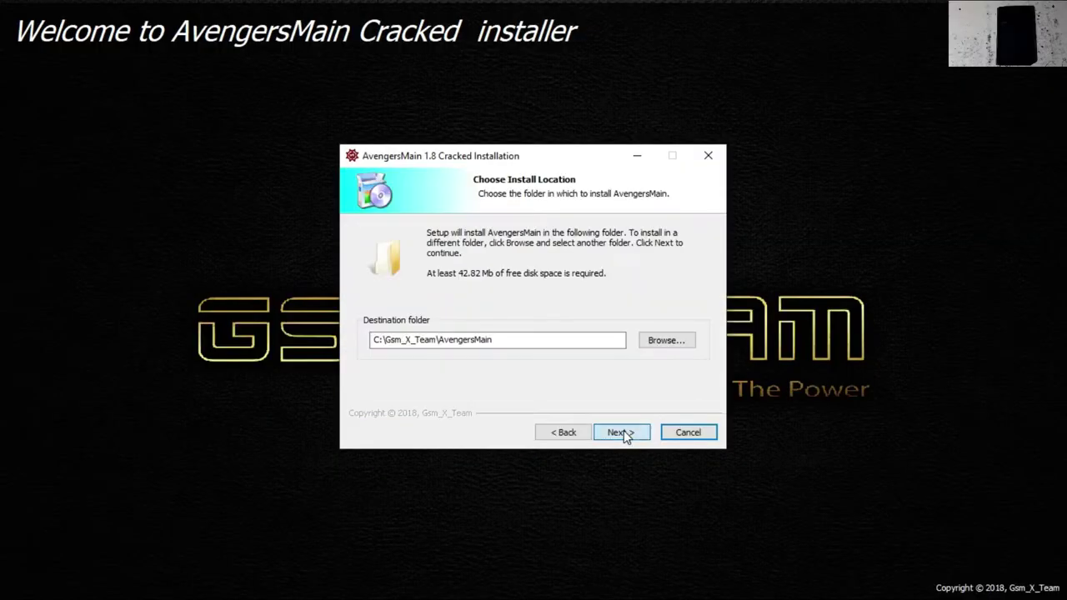
pyautogui.click(621, 432)
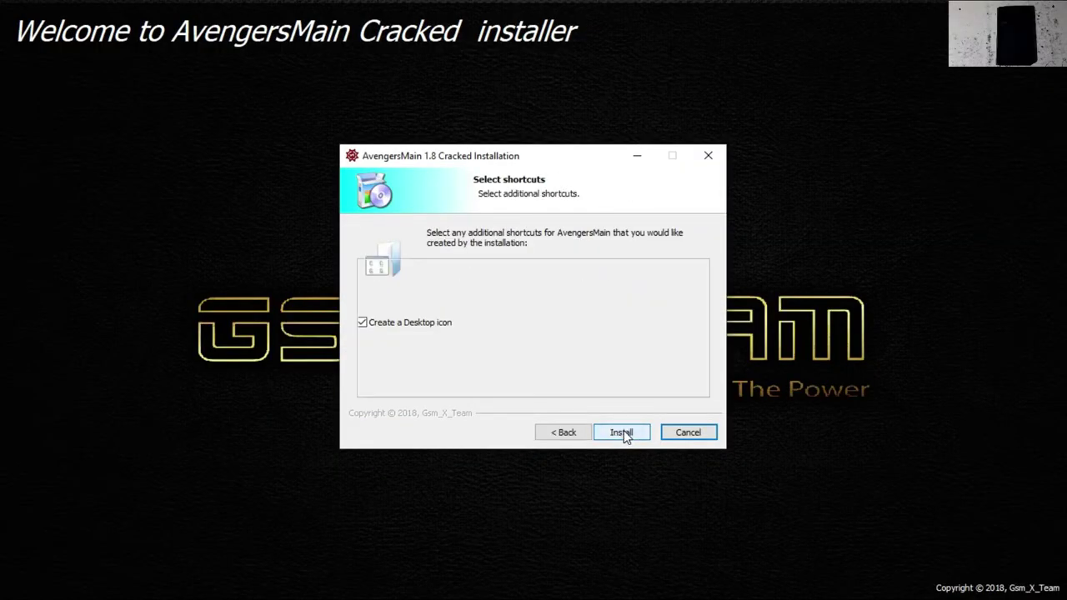
pyautogui.click(621, 432)
pyautogui.click(621, 432)
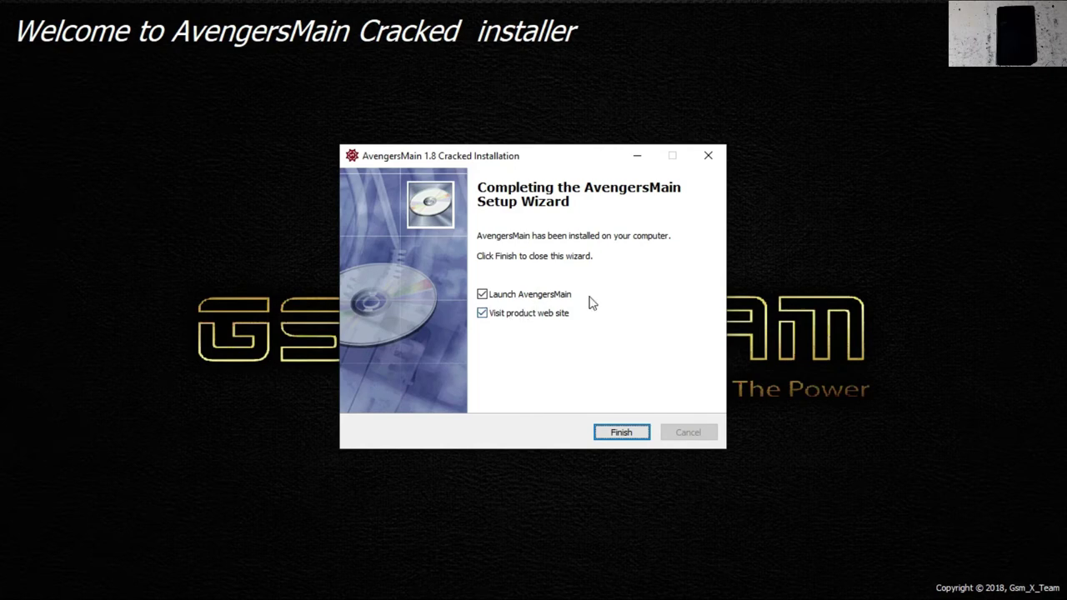
# - Finish the setup with Launch AvengersMain enabled and Visit product web site disabled, and close the installer's folder window
pyautogui.click(482, 314)
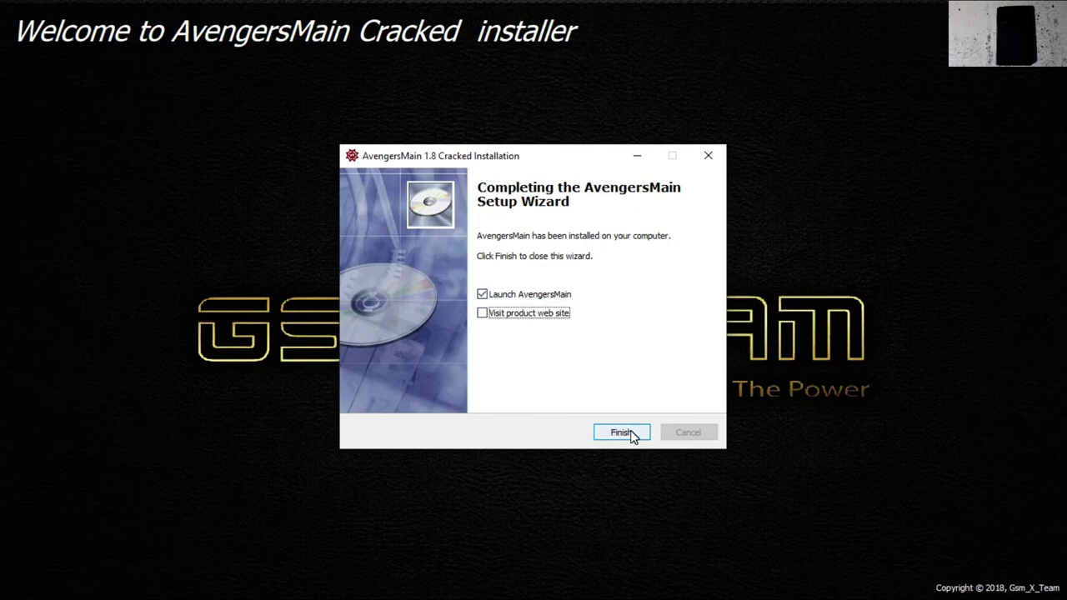
pyautogui.click(632, 434)
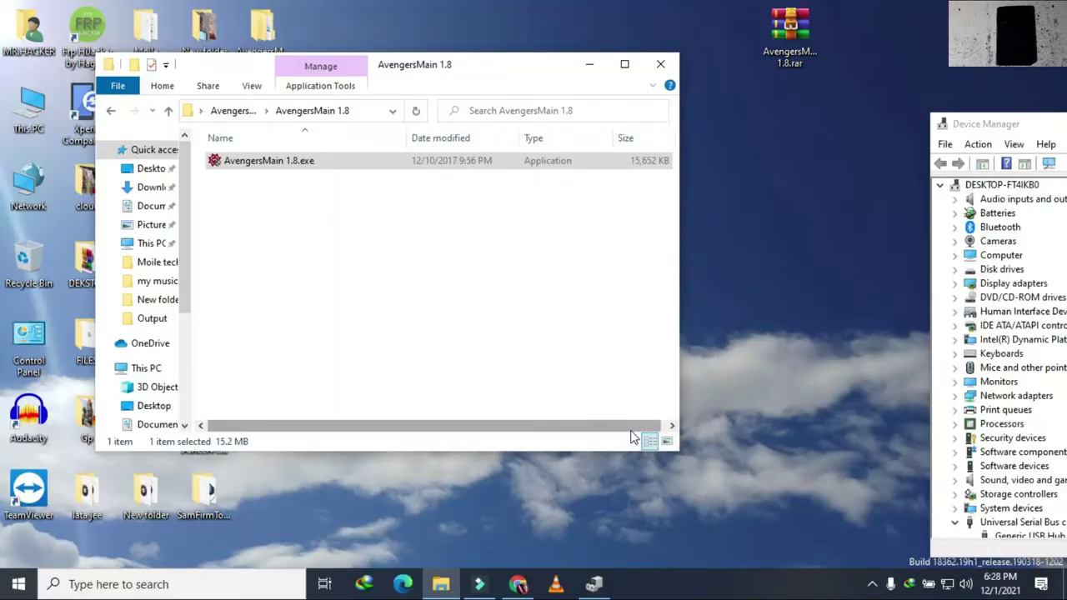
pyautogui.click(669, 70)
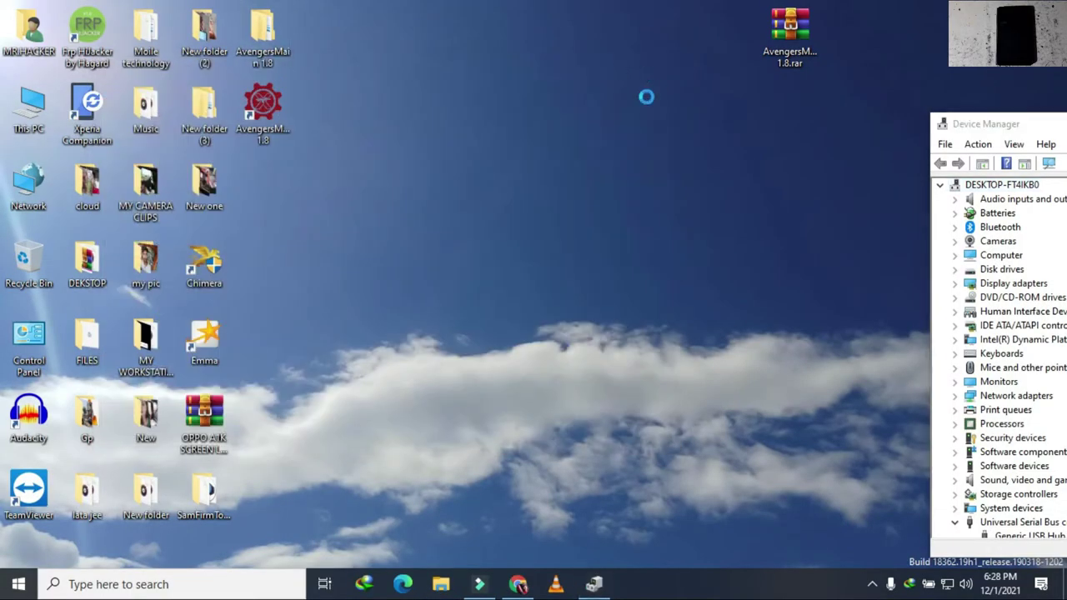
# - Place the XTB V2 start window in the middle of the desktop and move Device Manager aside
pyautogui.rightClick(552, 21)
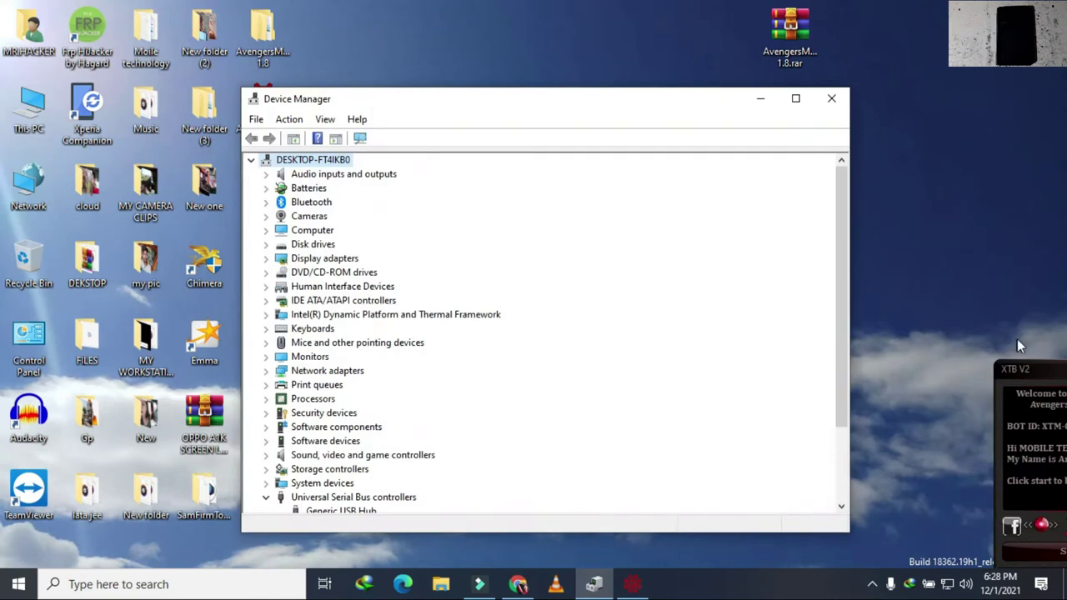
pyautogui.moveTo(1047, 373); pyautogui.dragTo(581, 254)
pyautogui.moveTo(288, 100); pyautogui.dragTo(963, 107)
pyautogui.rightClick(774, 151)
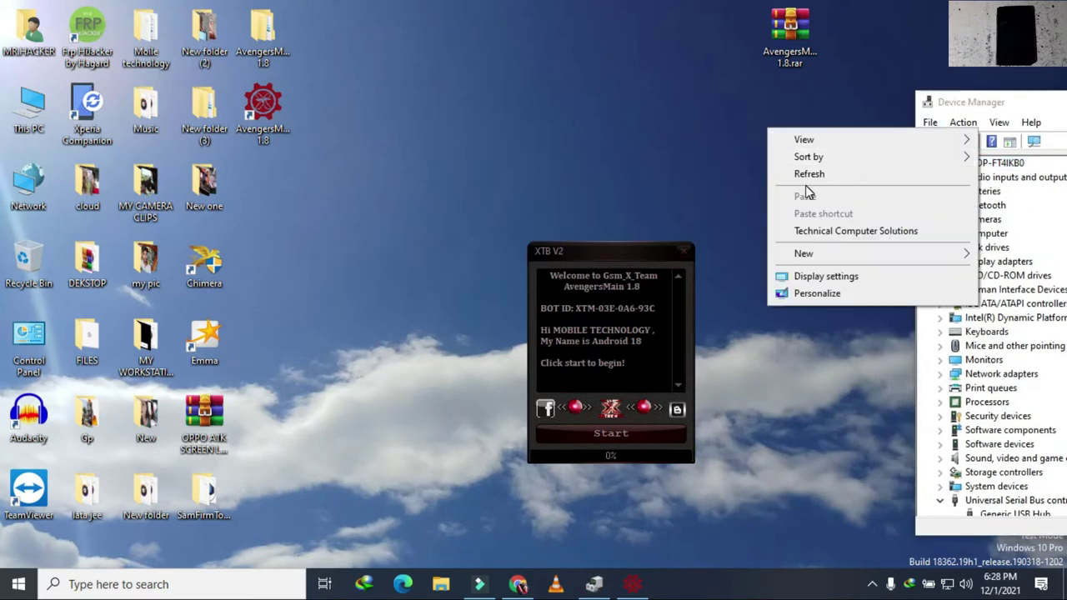
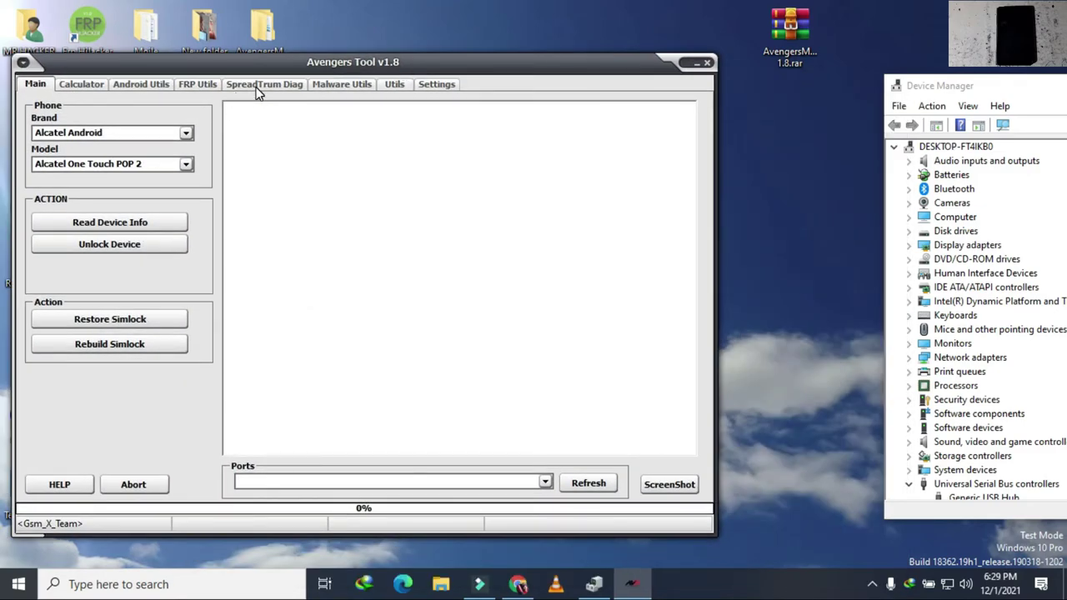
# - Start Enter Diag from the SpreadTrum Diag functions, dismiss the error dialog and start Enter Diag again
pyautogui.click(257, 87)
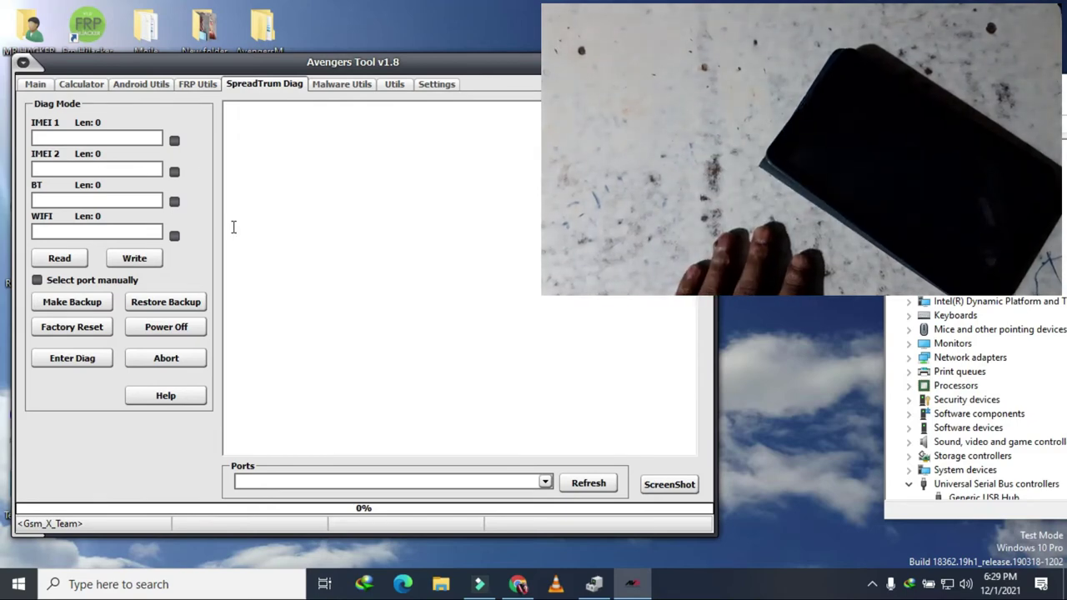
pyautogui.click(93, 368)
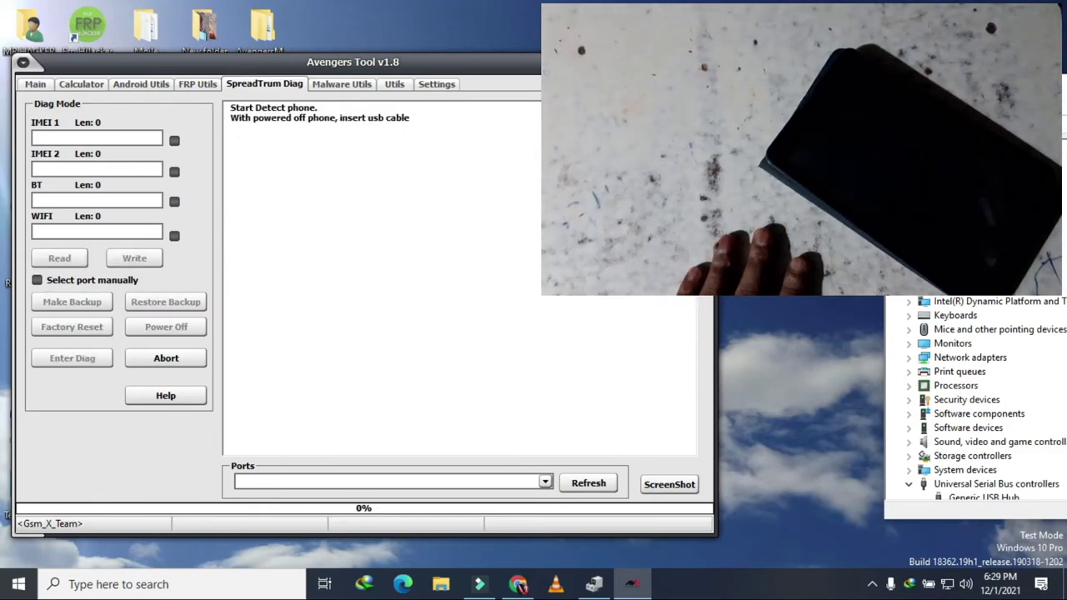
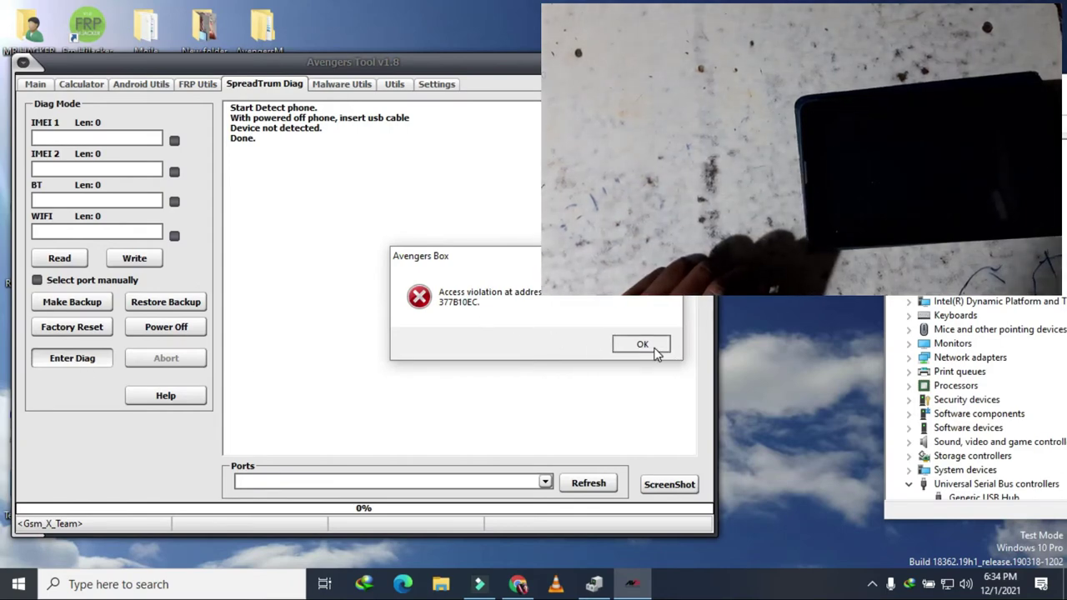
pyautogui.click(657, 346)
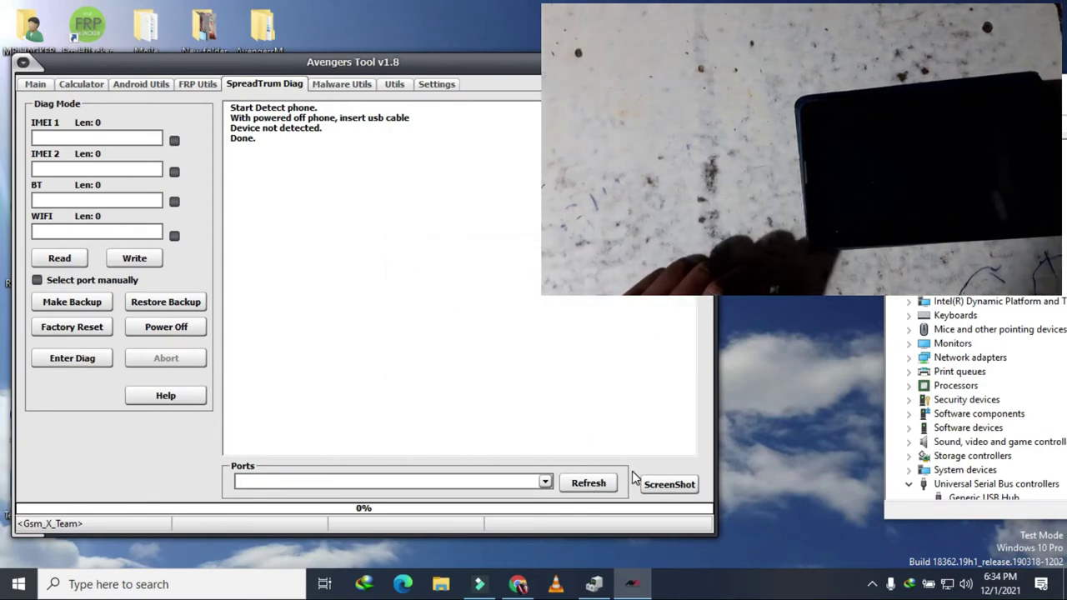
pyautogui.click(71, 361)
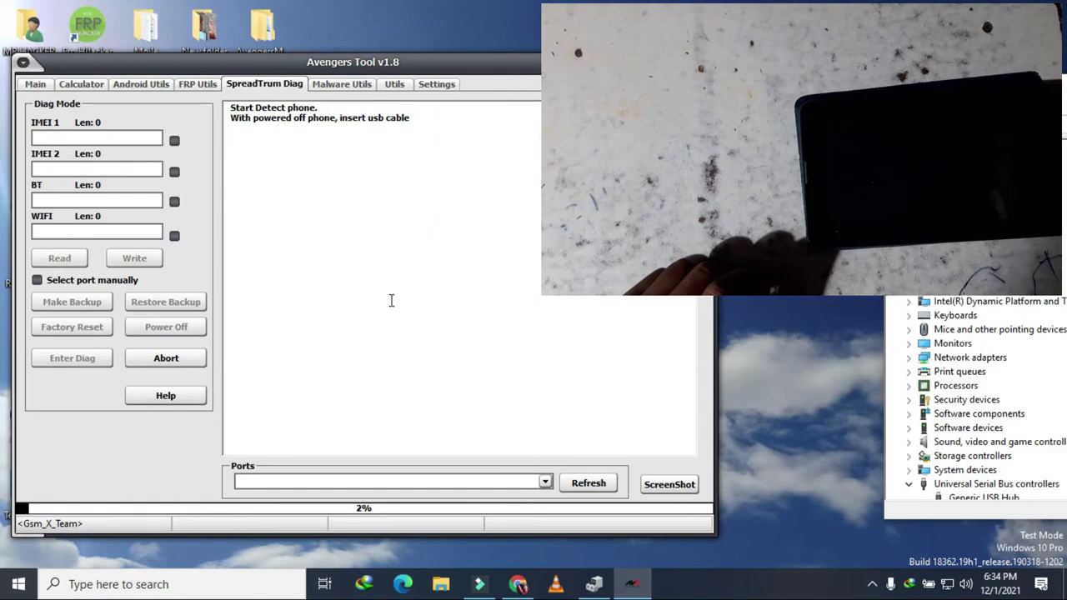
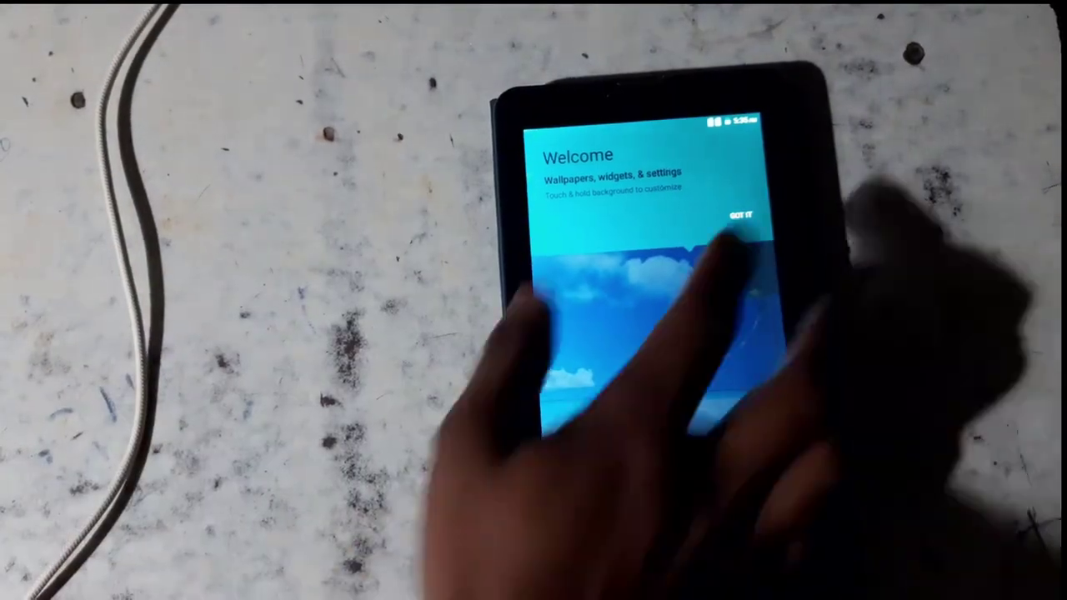
pyautogui.click(754, 214)
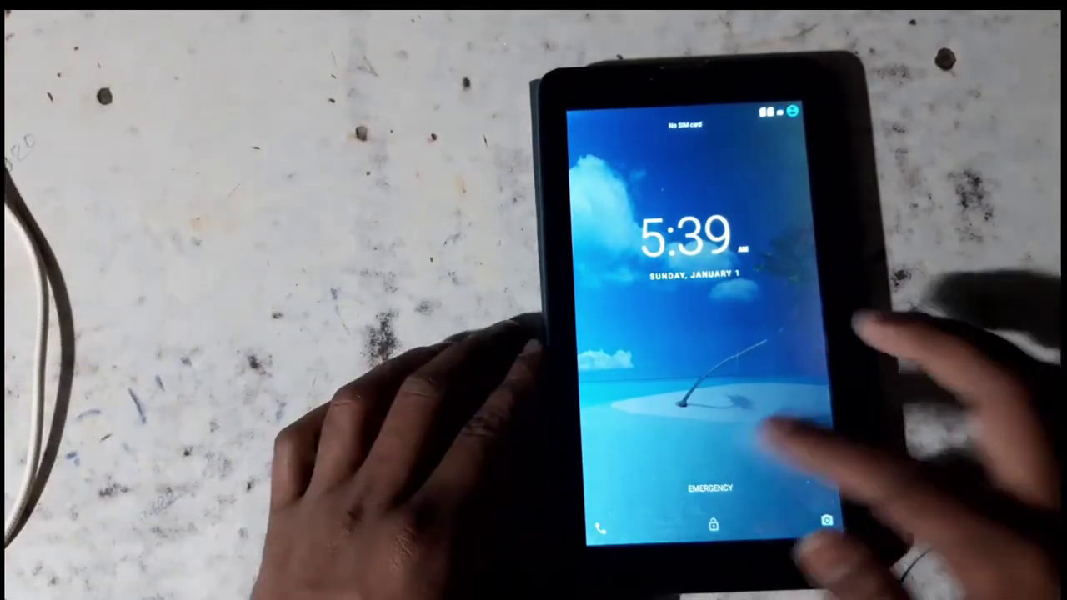
pyautogui.moveTo(700, 500); pyautogui.dragTo(700, 317)
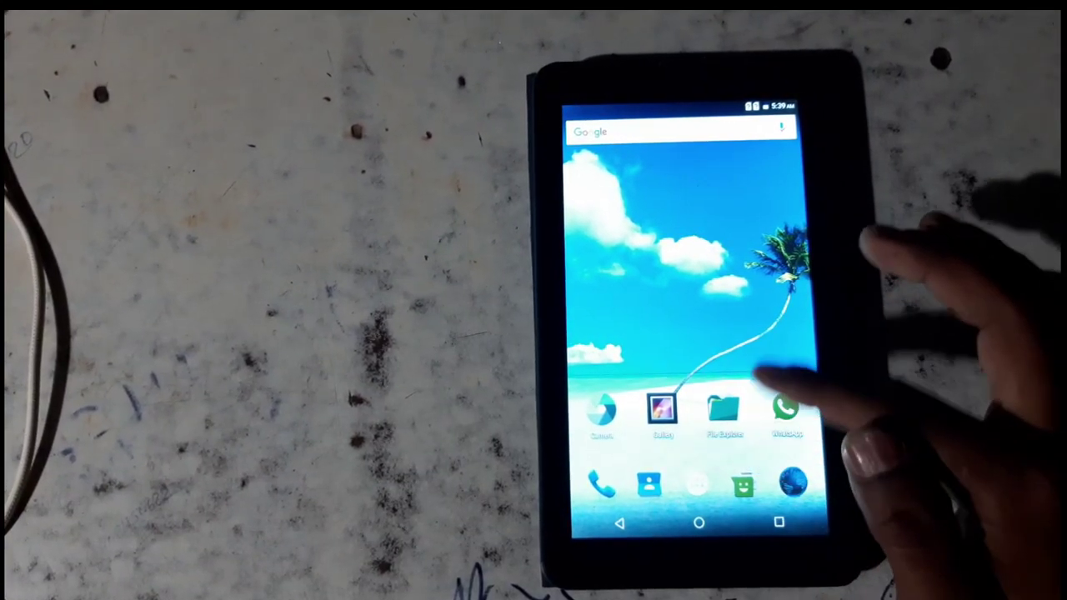
pyautogui.moveTo(750, 108)
pyautogui.mouseDown()
pyautogui.moveTo(751, 350)
pyautogui.moveTo(750, 117)
pyautogui.mouseUp()
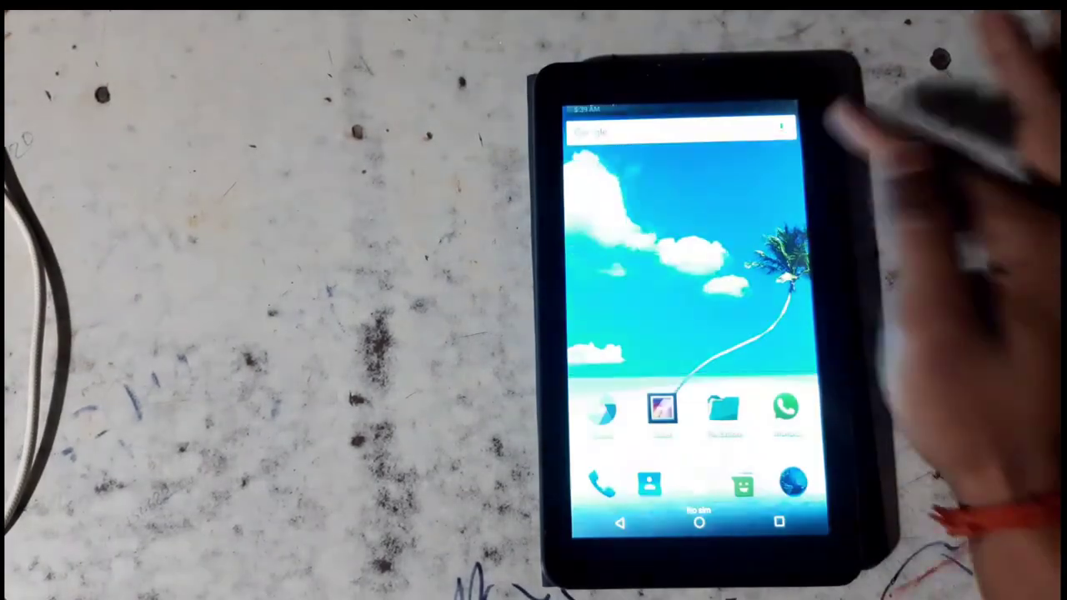
pyautogui.click(709, 483)
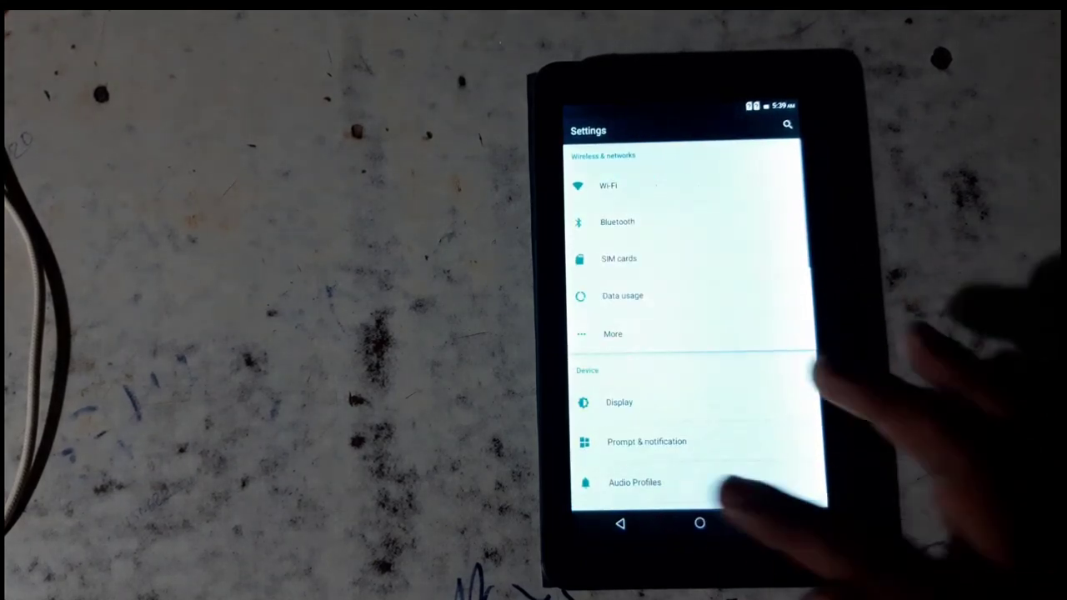
pyautogui.click(620, 523)
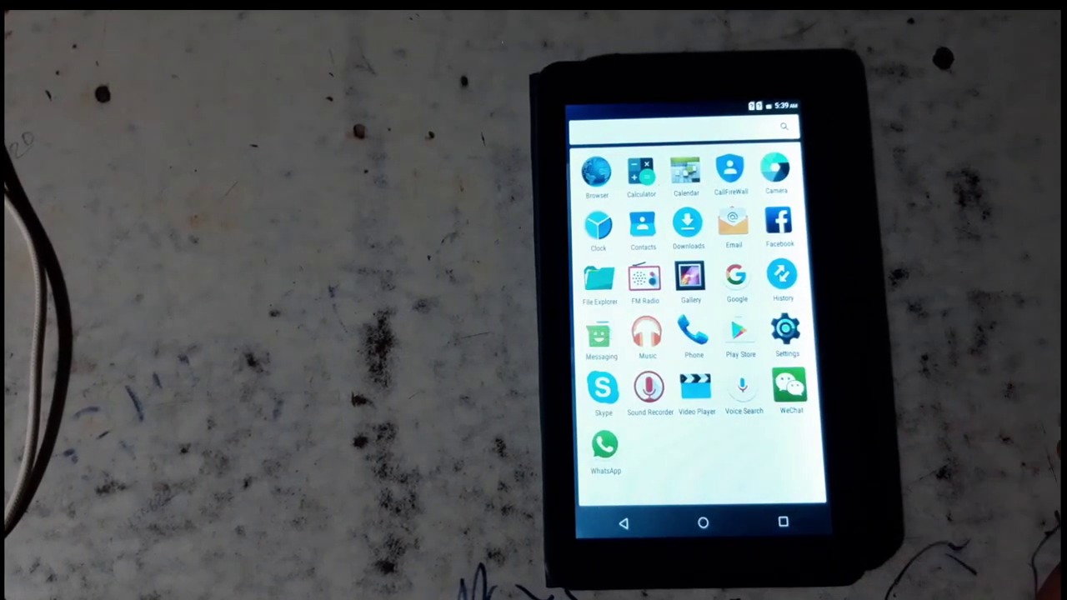